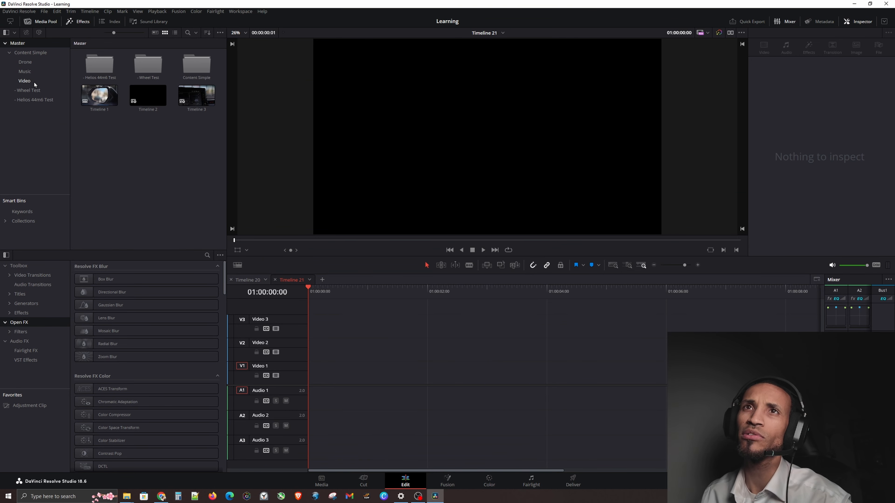
# Place clip C0227.MP4 from the Helios 44m6 Test bin at the start of Video 1 and trim its end to 01:00:04:05
pyautogui.click(33, 99)
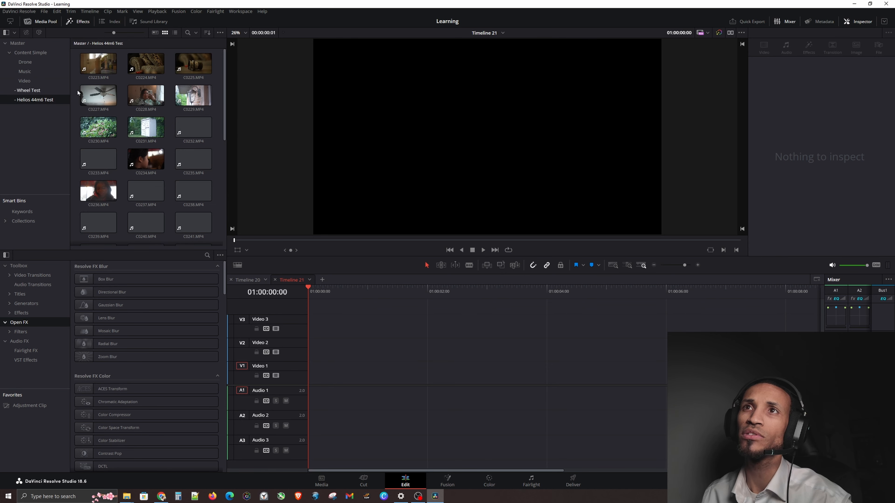
pyautogui.moveTo(99, 95); pyautogui.dragTo(348, 374)
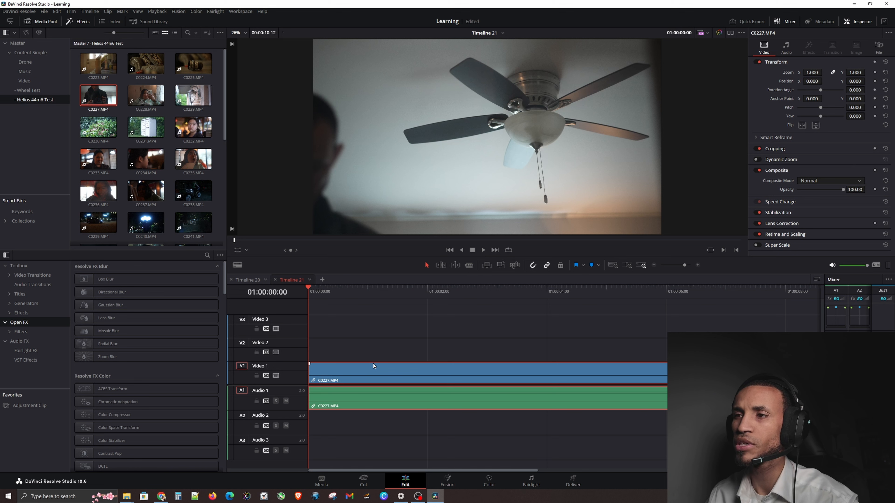
pyautogui.click(357, 292)
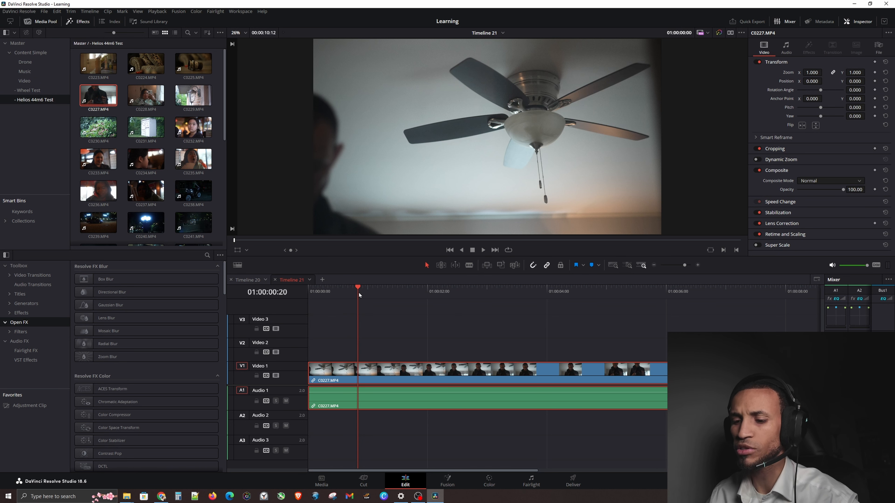
pyautogui.press('Home')
pyautogui.click(551, 291)
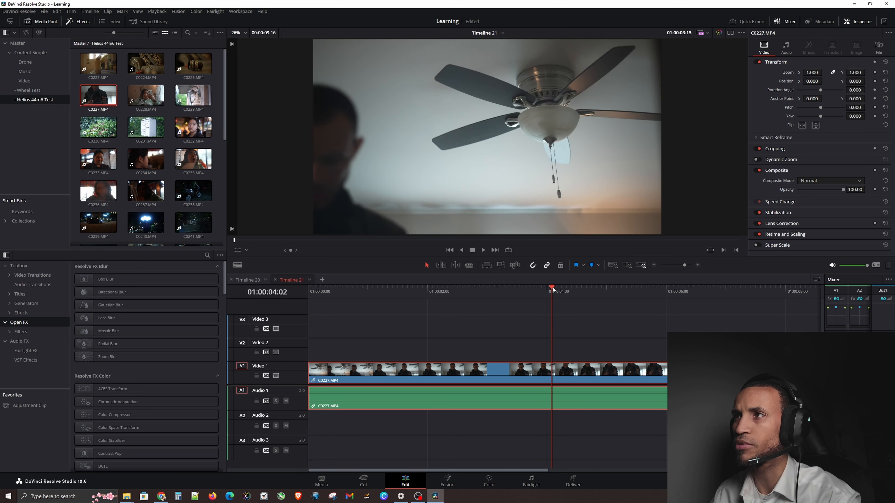
pyautogui.press('Home')
pyautogui.press('space')
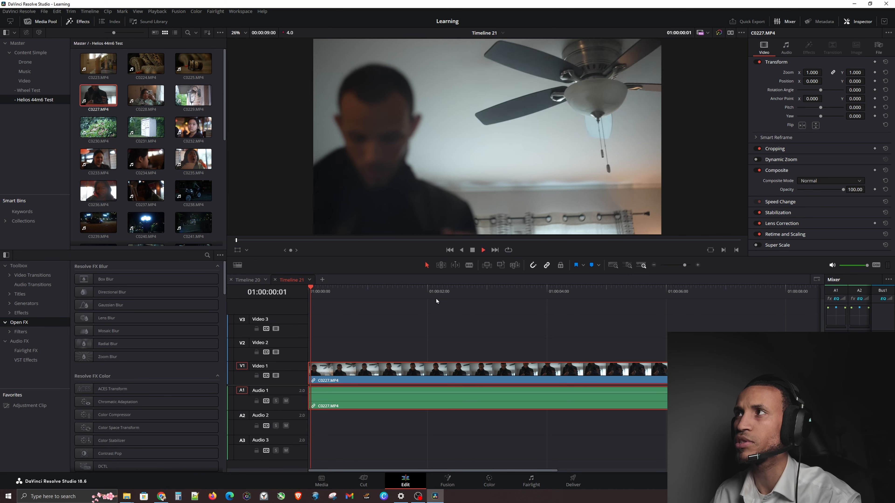
pyautogui.click(558, 291)
pyautogui.hotkey('ctrl', 'shift', ']')
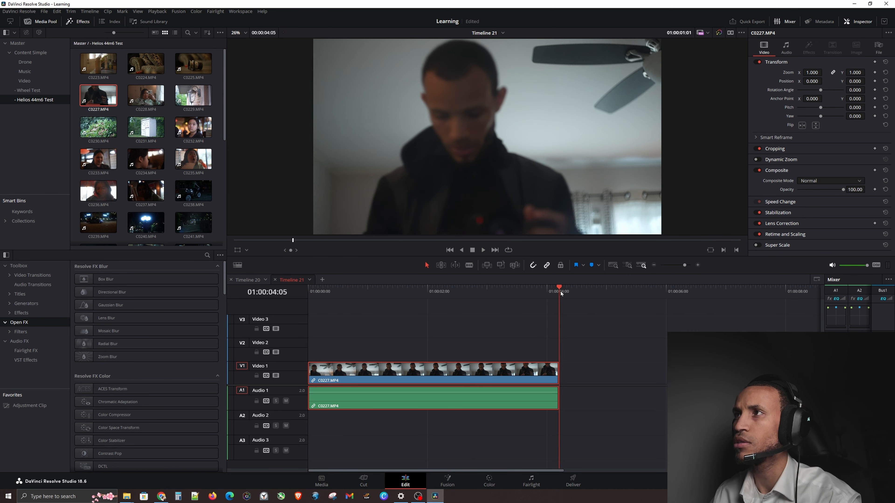
pyautogui.click(389, 305)
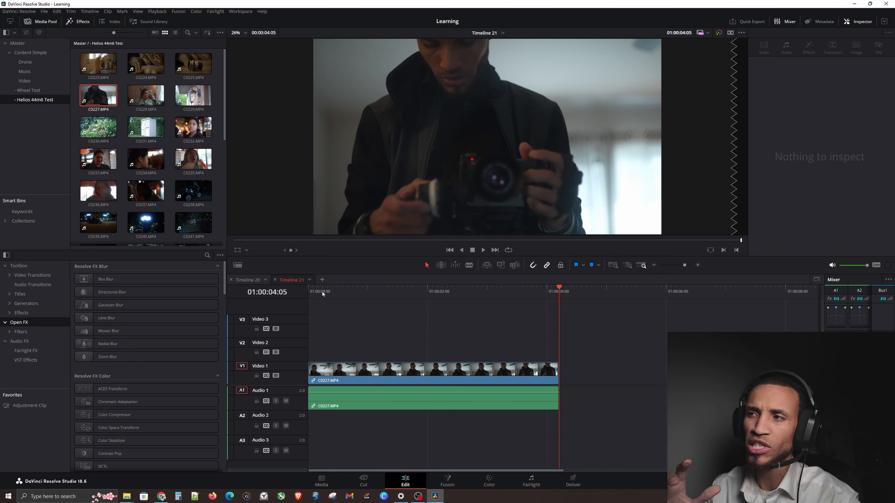
# Activate Selection Mode and try moving the C0227.MP4 clip along Video 1
pyautogui.click(428, 267)
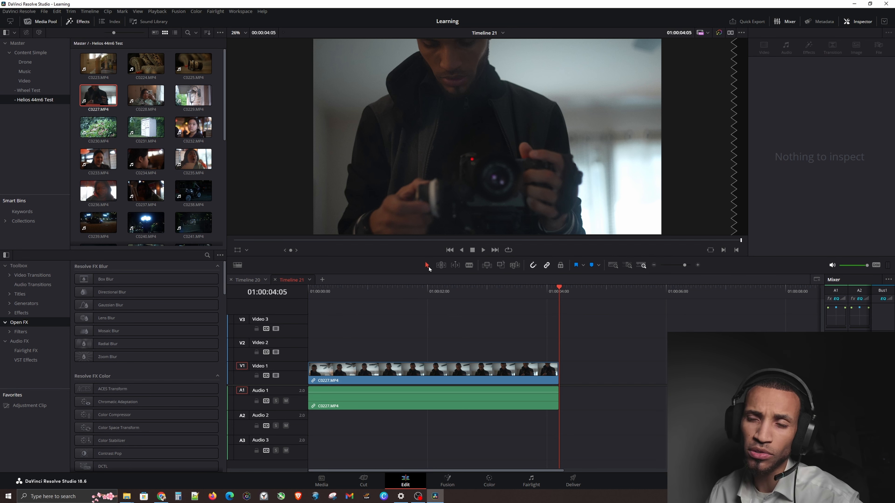
pyautogui.click(429, 267)
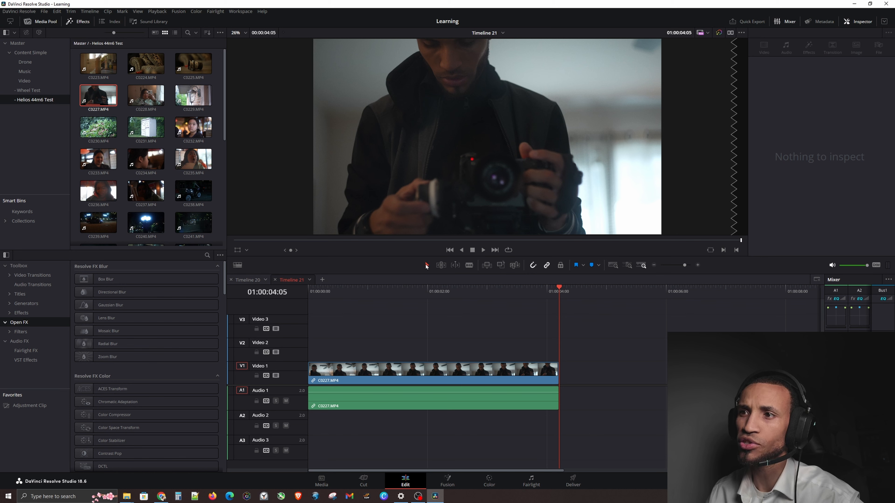
pyautogui.click(426, 369)
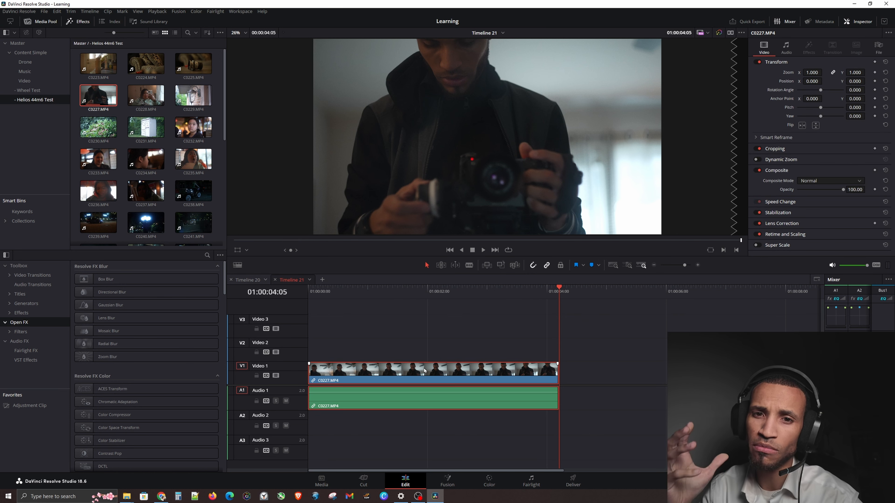
pyautogui.moveTo(425, 369); pyautogui.dragTo(349, 379)
pyautogui.click(384, 349)
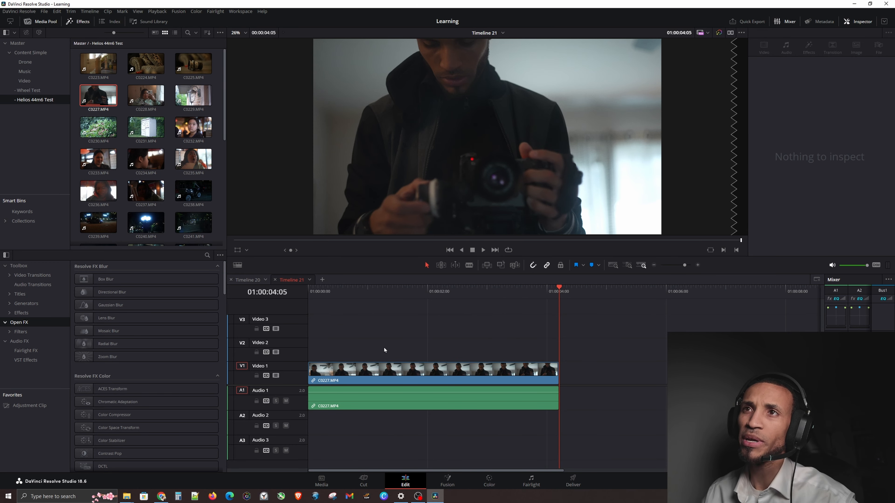
# Add C0238.MP4 directly after C0227.MP4 on Video 1 and shorten the two adjoining clips to a total of about 00:00:04:17
pyautogui.moveTo(195, 193); pyautogui.dragTo(562, 373)
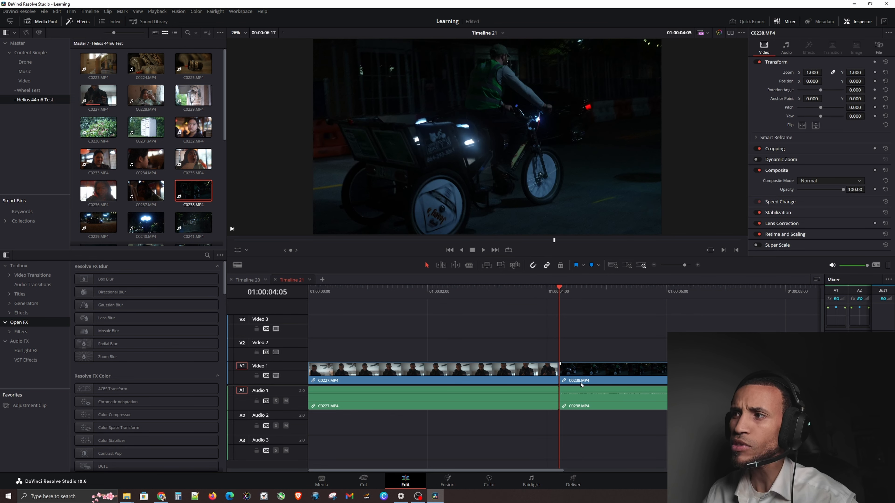
pyautogui.moveTo(621, 376); pyautogui.dragTo(540, 374)
pyautogui.moveTo(481, 374); pyautogui.dragTo(532, 372)
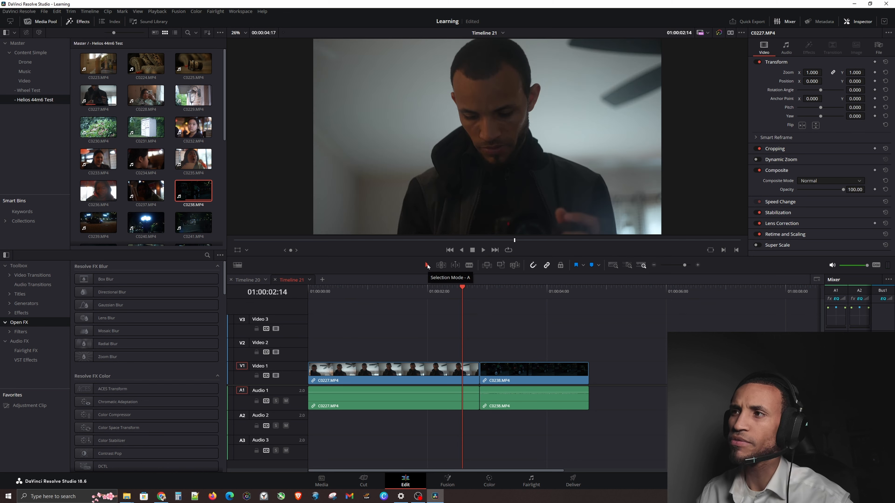
# Ripple-extend the end of C0227.MP4 to about 01:00:03:08 using Trim Edit Mode, and return to Selection Mode
pyautogui.click(477, 375)
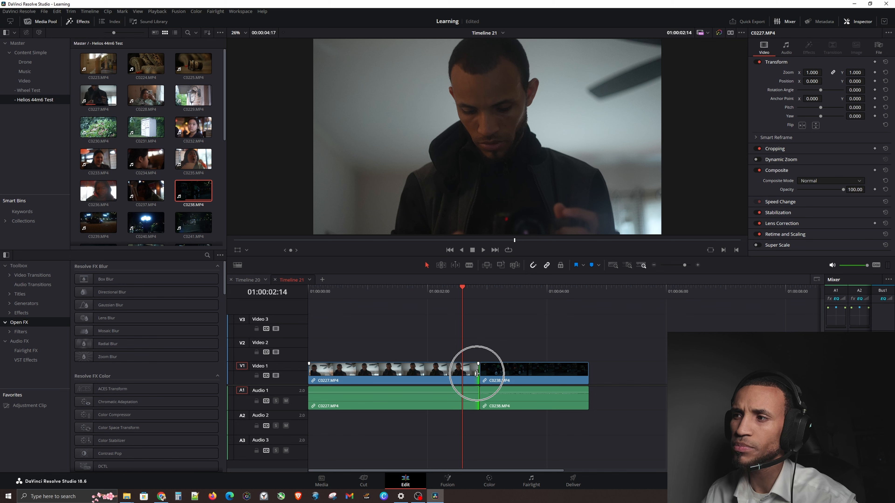
pyautogui.moveTo(477, 374)
pyautogui.mouseDown()
pyautogui.moveTo(486, 375)
pyautogui.moveTo(474, 381)
pyautogui.mouseUp()
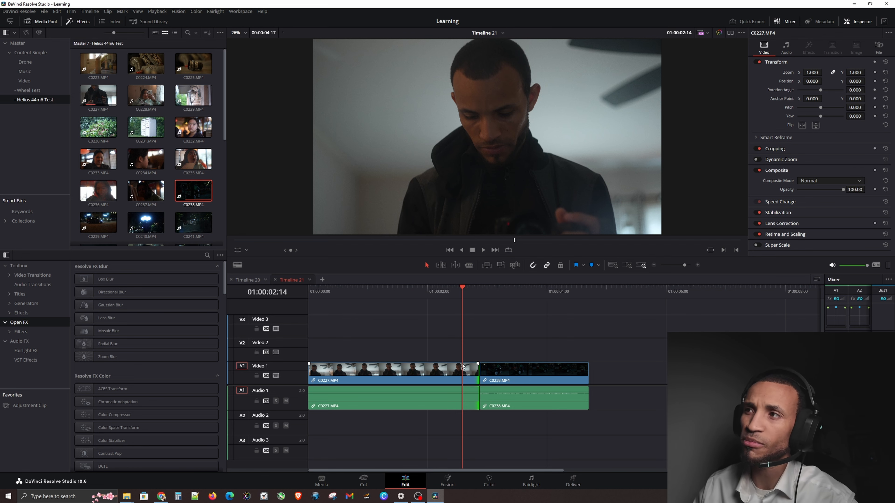
pyautogui.click(441, 265)
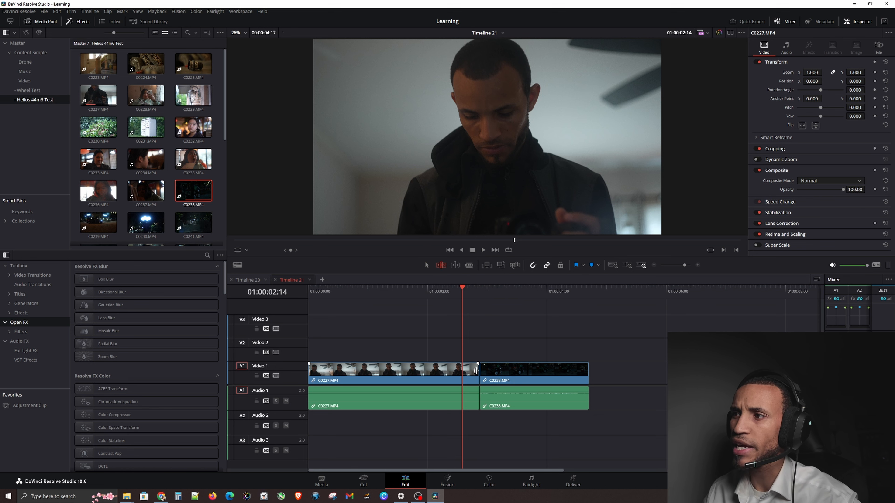
pyautogui.moveTo(477, 371); pyautogui.dragTo(503, 368)
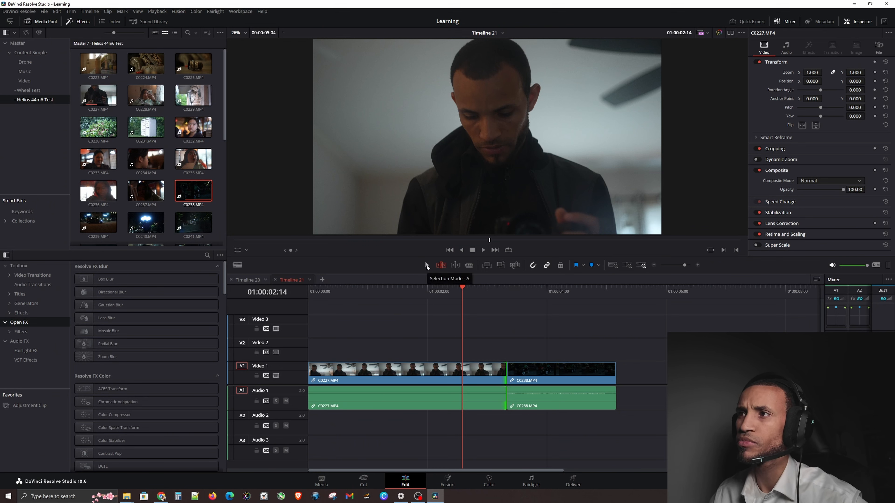
pyautogui.click(426, 266)
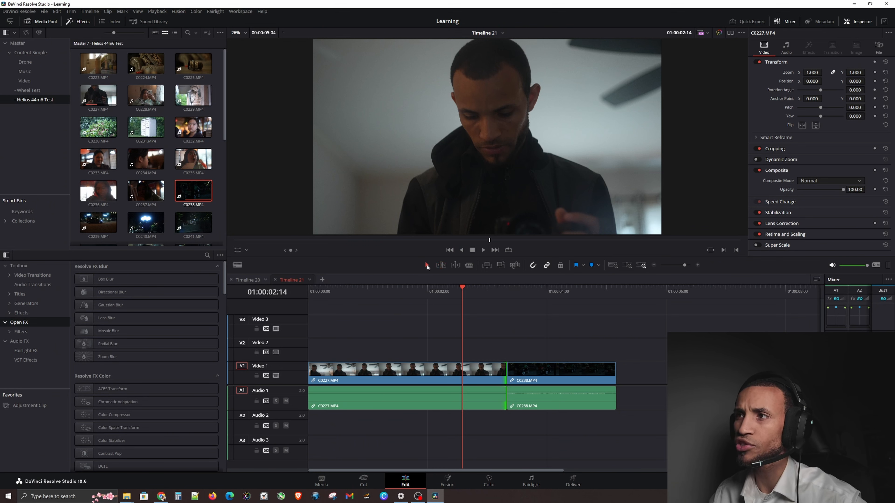
# Turn on Dynamic Trim Mode at the cut between C0227.MP4 and C0238.MP4, and switch it off again
pyautogui.click(455, 266)
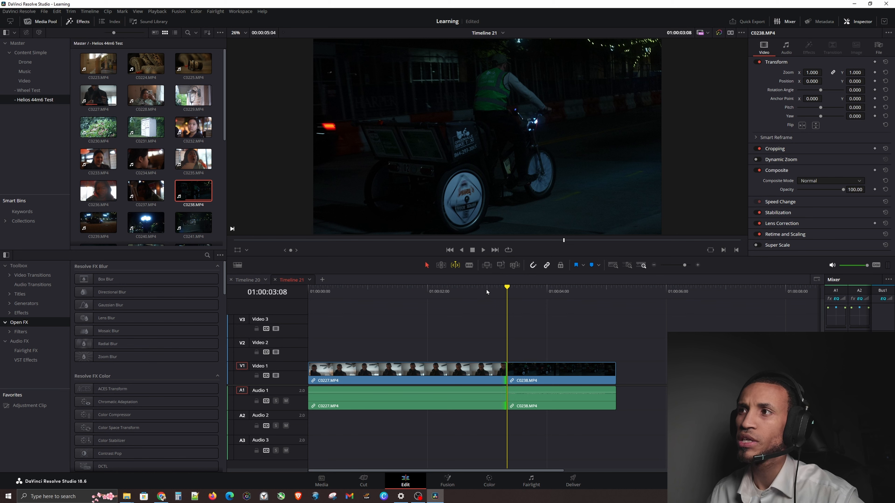
pyautogui.moveTo(493, 289)
pyautogui.mouseDown()
pyautogui.moveTo(464, 295)
pyautogui.moveTo(505, 289)
pyautogui.mouseUp()
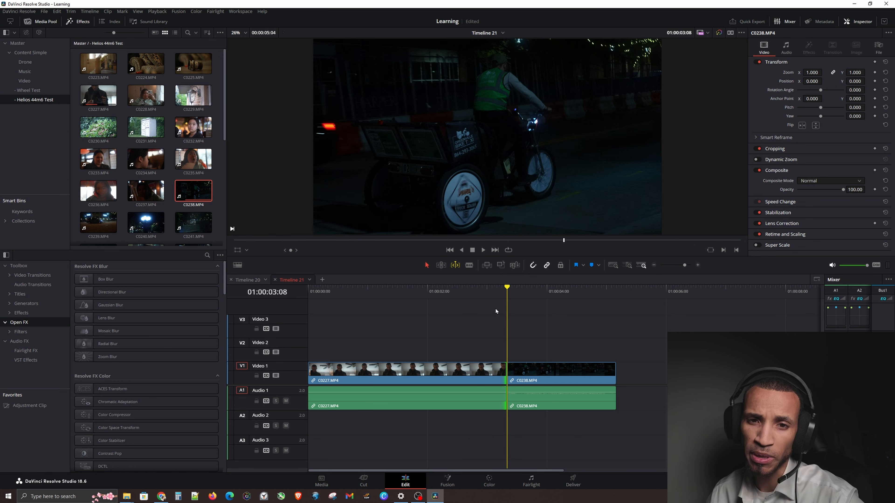
pyautogui.press('/')
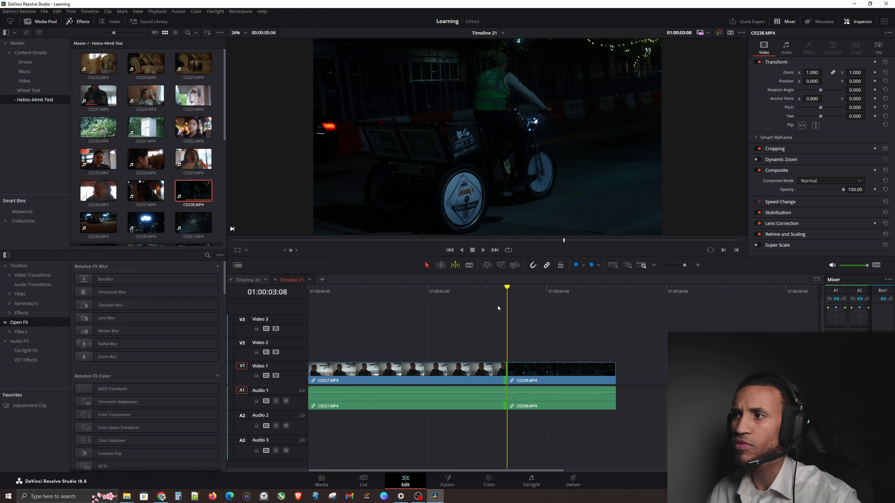
pyautogui.press('/')
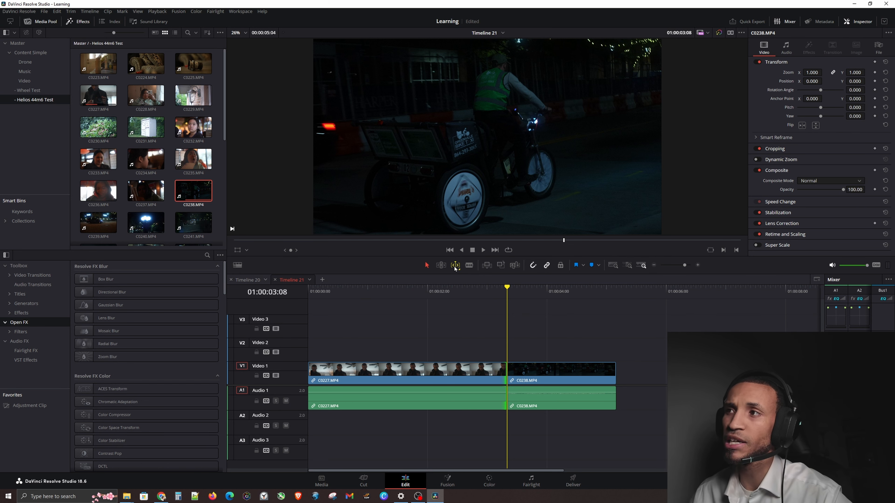
pyautogui.click(467, 266)
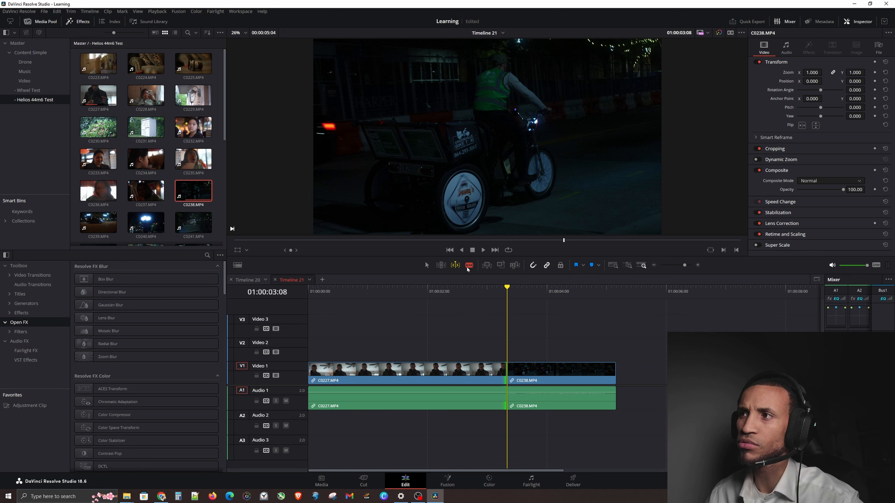
pyautogui.press('w')
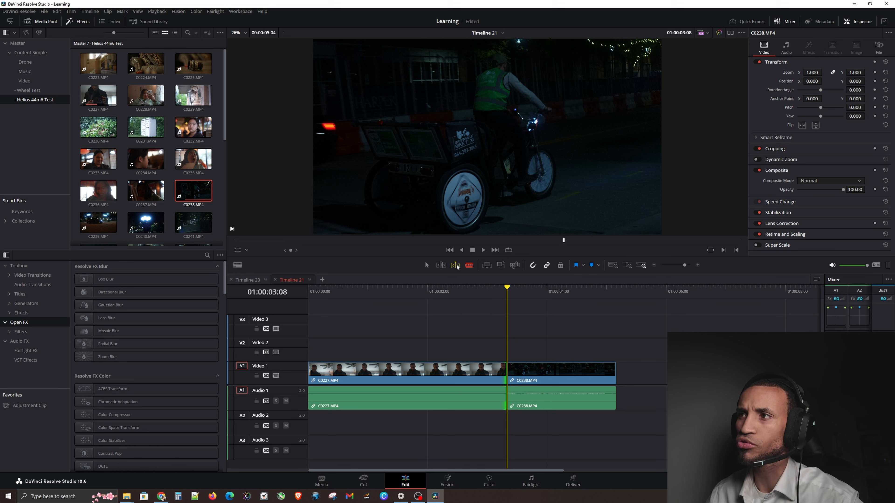
# Blade C0227.MP4 at 01:00:00:10 and again closer to its end, and split C0238.MP4 at 01:00:04:02
pyautogui.click(469, 265)
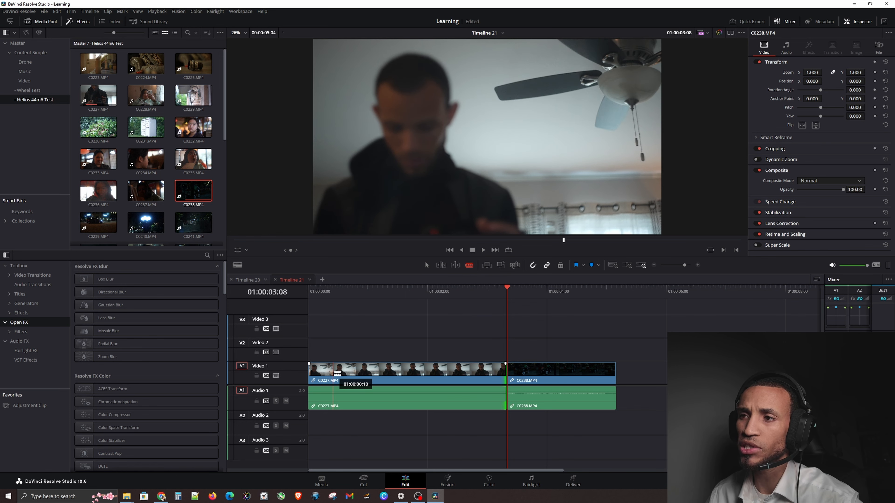
pyautogui.click(333, 373)
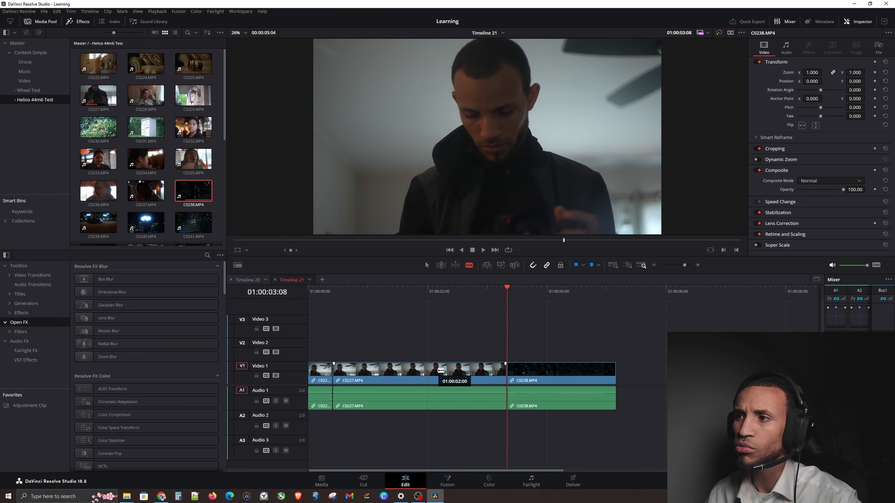
pyautogui.click(467, 372)
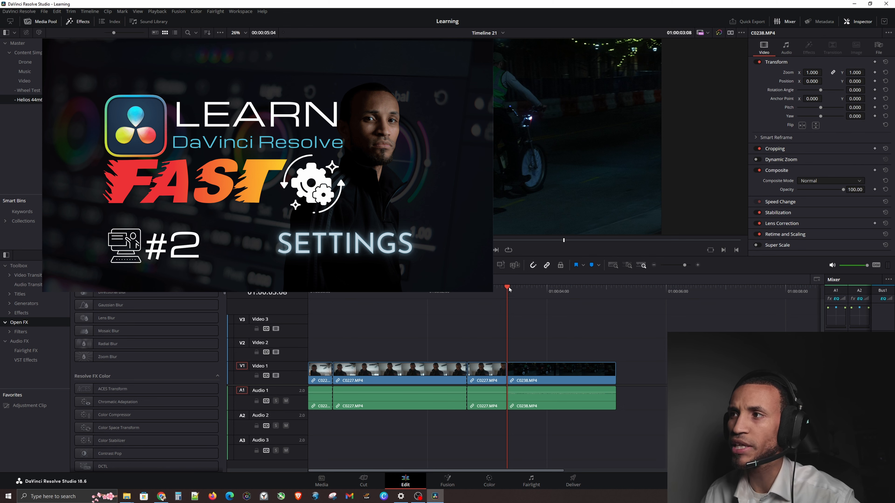
pyautogui.click(404, 295)
pyautogui.click(552, 292)
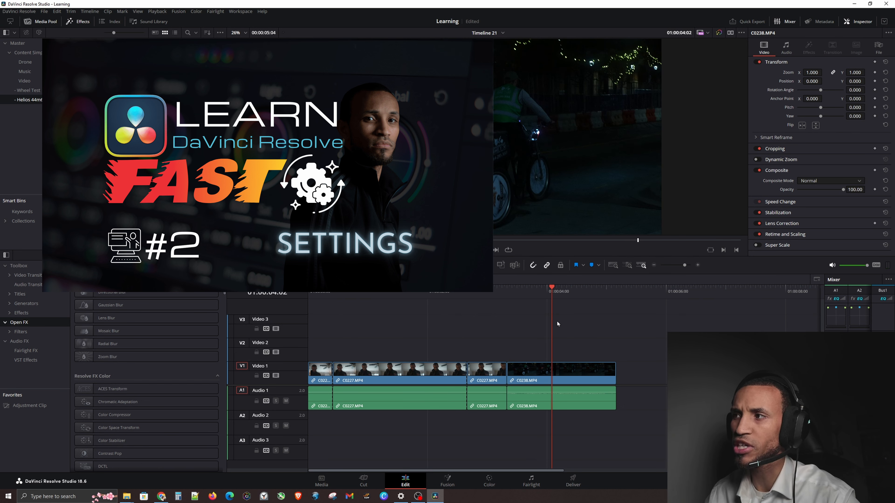
pyautogui.hotkey('ctrl', 'b')
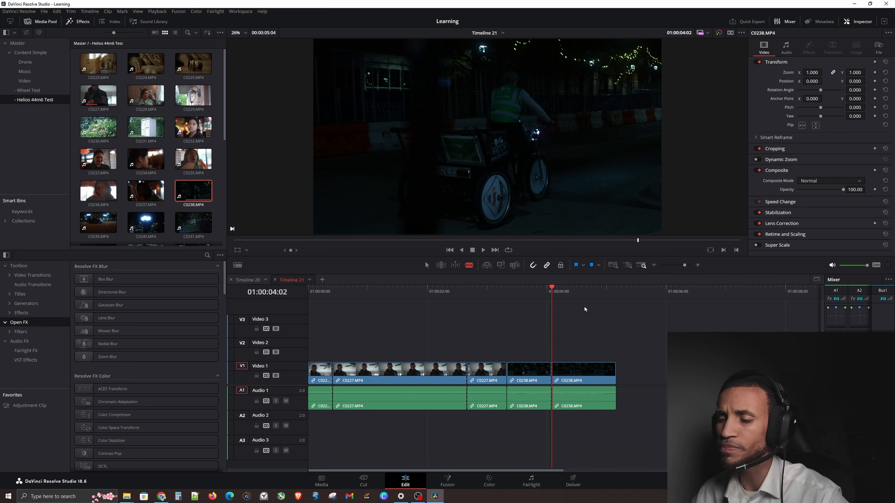
# Undo the clip splits and the ripple trim on the timeline
pyautogui.hotkey('ctrl', 'z')
pyautogui.hotkey('ctrl', 'z')
pyautogui.hotkey('ctrl', 'z')
pyautogui.hotkey('ctrl', 'z')
pyautogui.hotkey('ctrl', 'z')
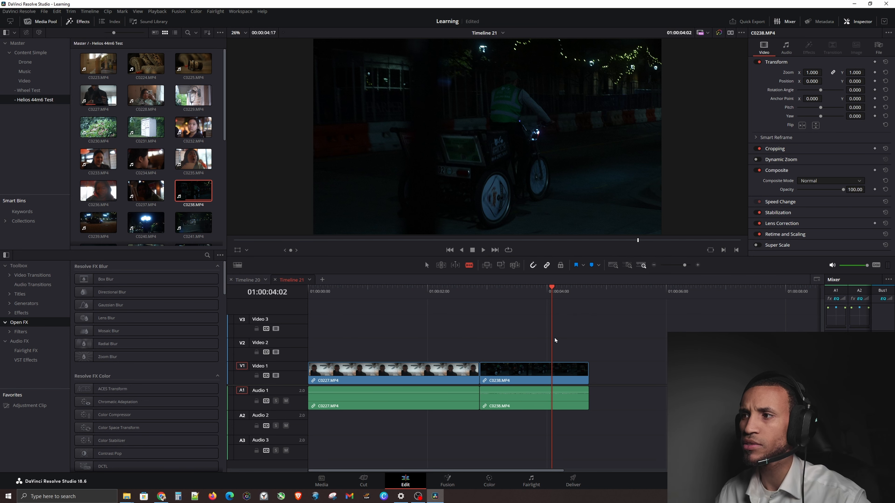
# Return to Selection Mode and delete both the C0238.MP4 and C0227.MP4 clips from the timeline
pyautogui.press('a')
pyautogui.click(550, 368)
pyautogui.press('Delete')
pyautogui.click(455, 373)
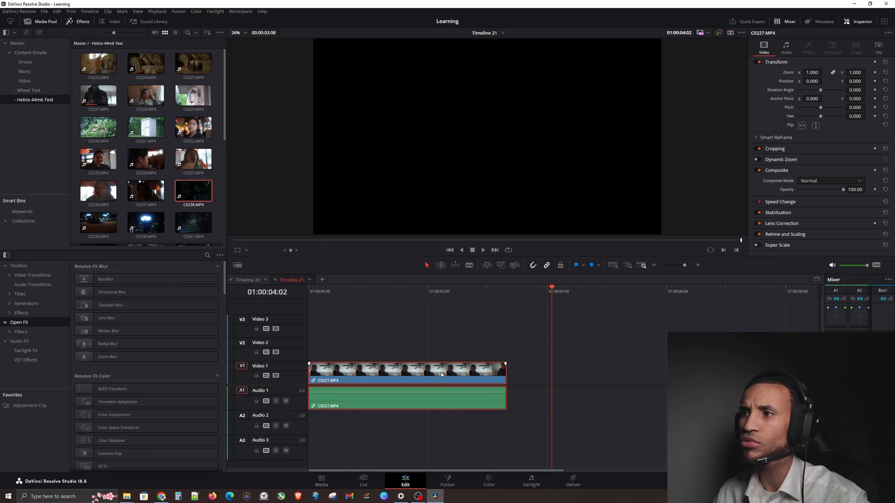
pyautogui.press('Delete')
# Load C0240.MP4 in the source viewer and mark its In point at 13:36:38:09 and Out point at 13:36:40:05
pyautogui.click(193, 160)
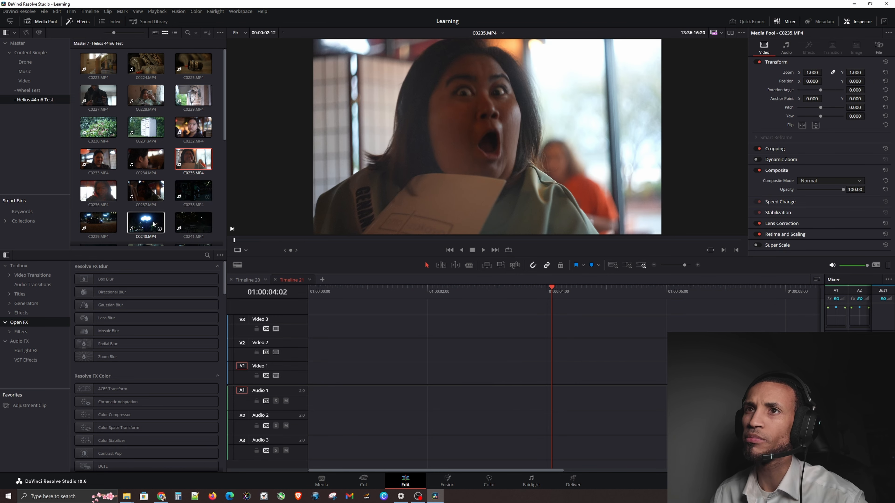
pyautogui.click(145, 222)
pyautogui.click(266, 240)
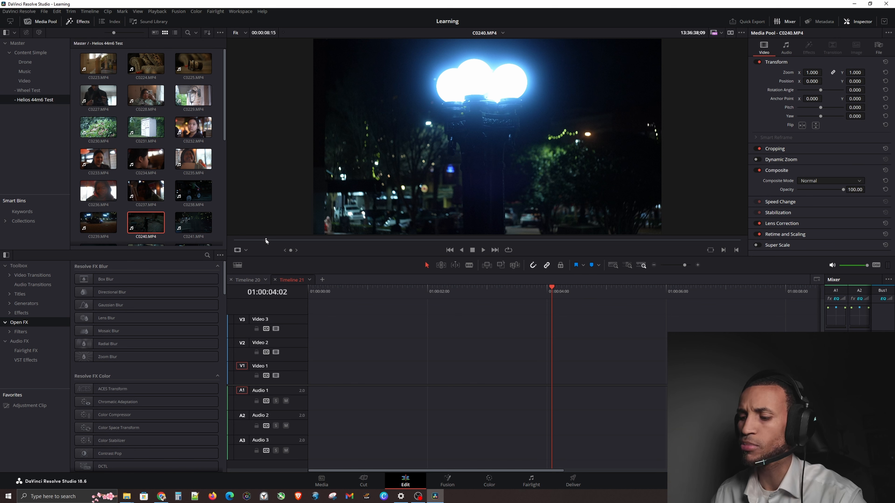
pyautogui.press('i')
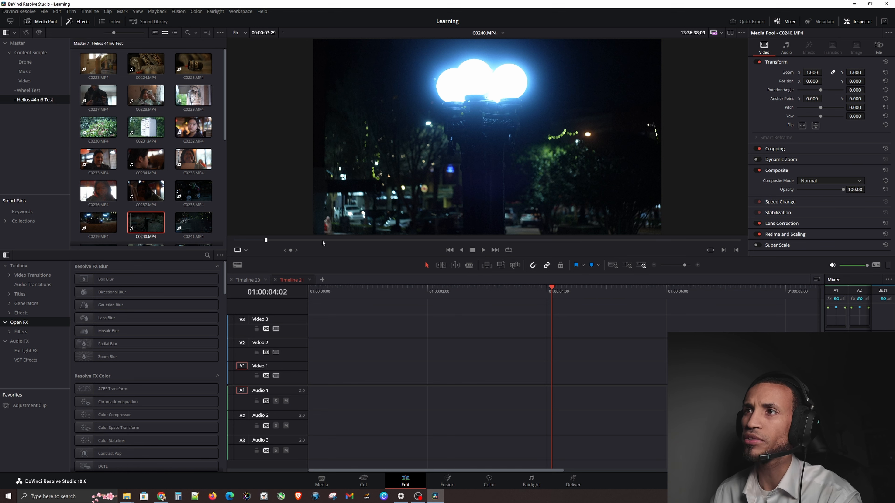
pyautogui.click(377, 240)
pyautogui.press('o')
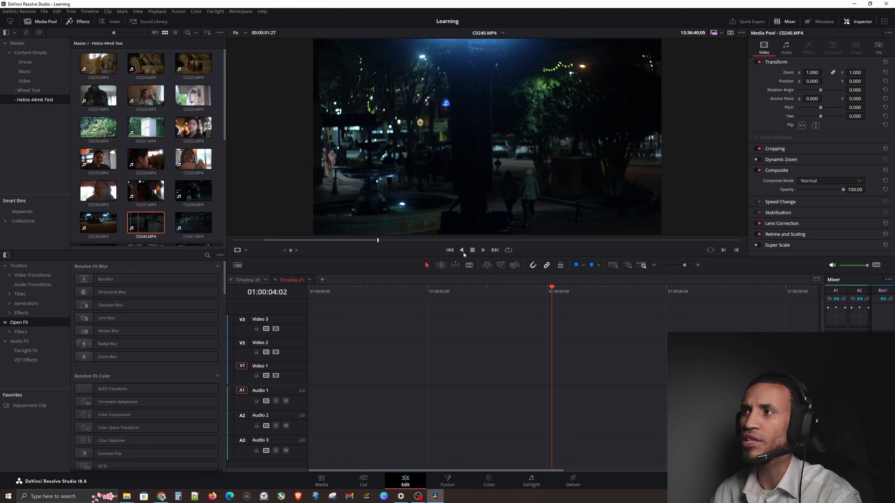
# Insert the marked section of C0240.MP4 at the playhead, followed by C0241.MP4 marked from 13:36:48:03 to 13:36:51:15
pyautogui.click(487, 265)
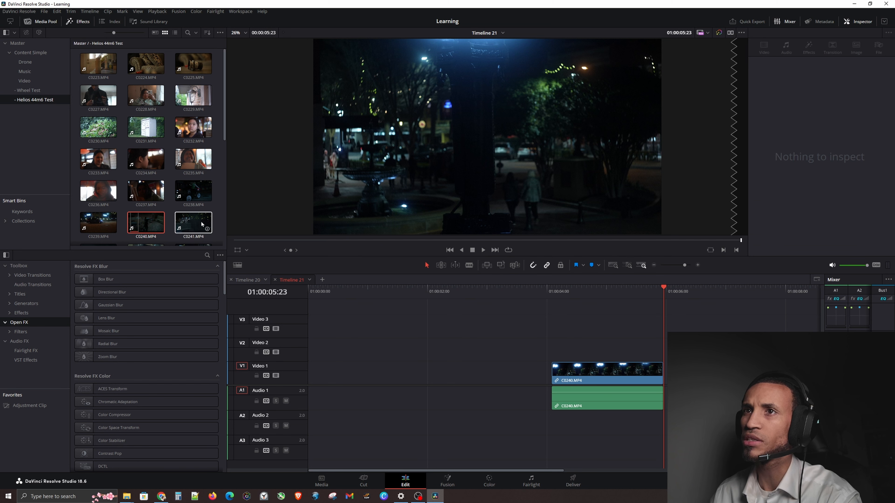
pyautogui.doubleClick(201, 222)
pyautogui.click(309, 240)
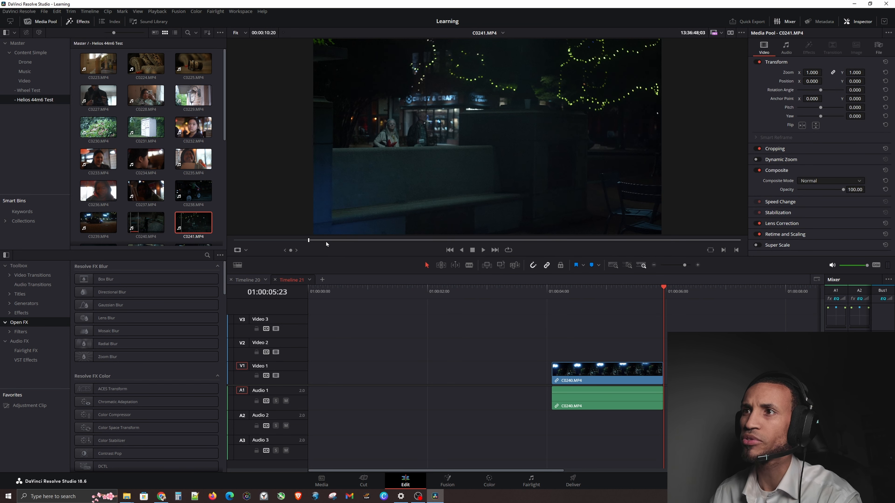
pyautogui.click(445, 240)
pyautogui.press('o')
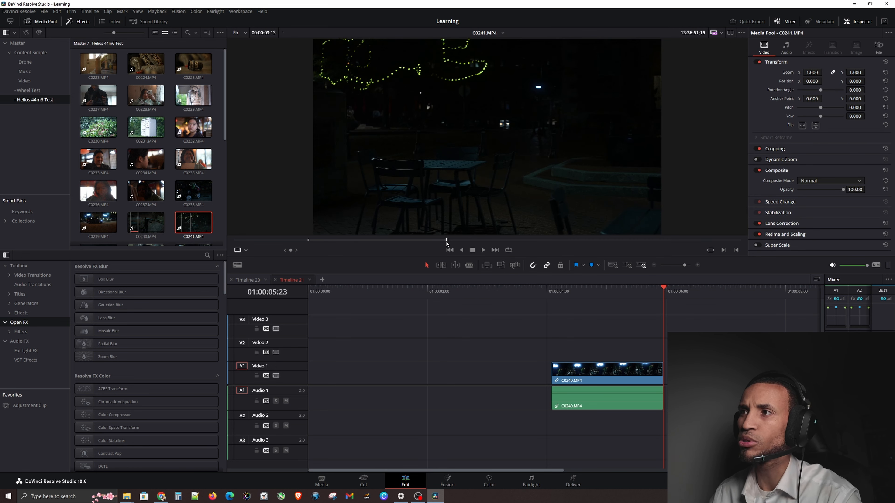
pyautogui.click(486, 266)
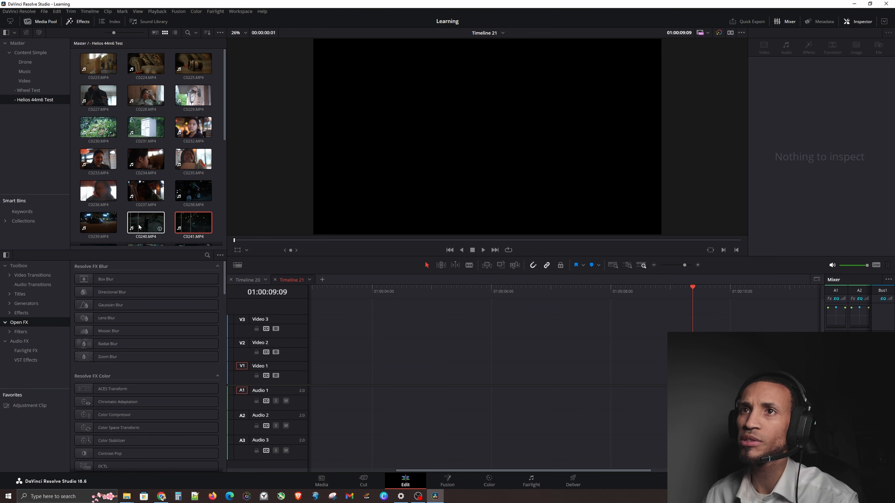
# Place C0238.MP4 at the start of Video 1 with C0239.MP4 directly after it, and raise both clips' audio volume
pyautogui.moveTo(191, 197); pyautogui.dragTo(359, 372)
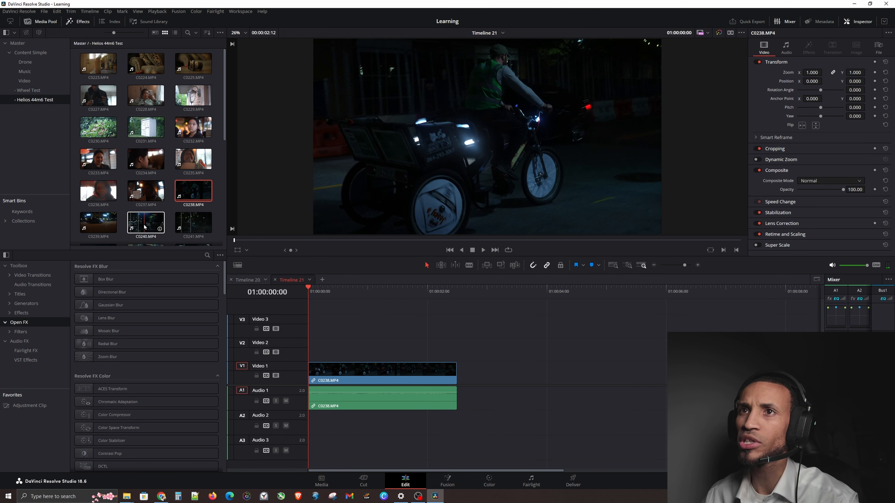
pyautogui.moveTo(91, 224); pyautogui.dragTo(448, 358)
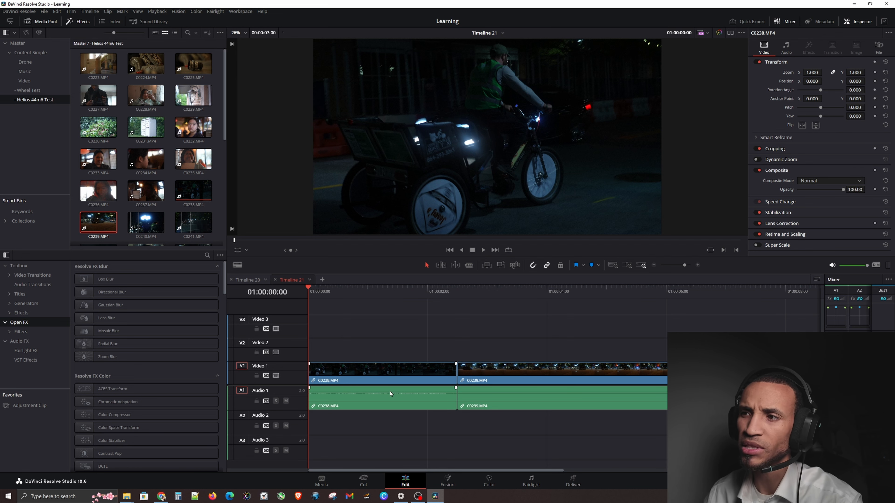
pyautogui.moveTo(388, 392); pyautogui.dragTo(407, 364)
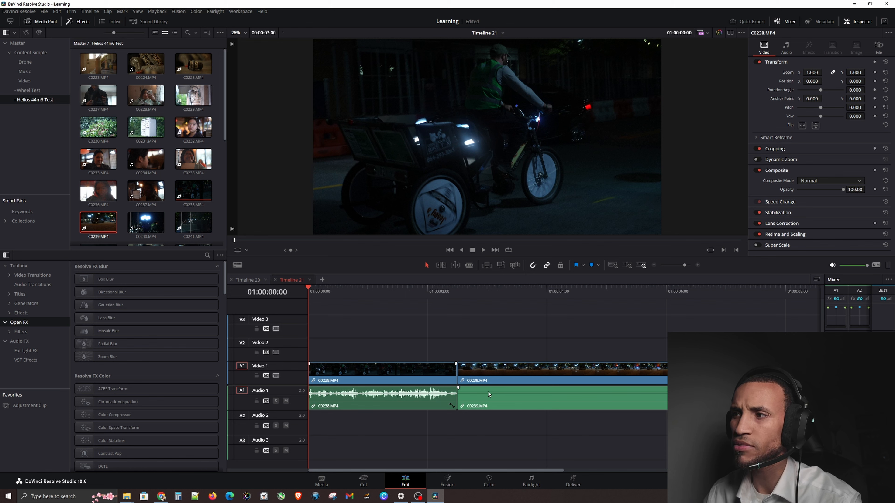
pyautogui.moveTo(488, 394); pyautogui.dragTo(490, 388)
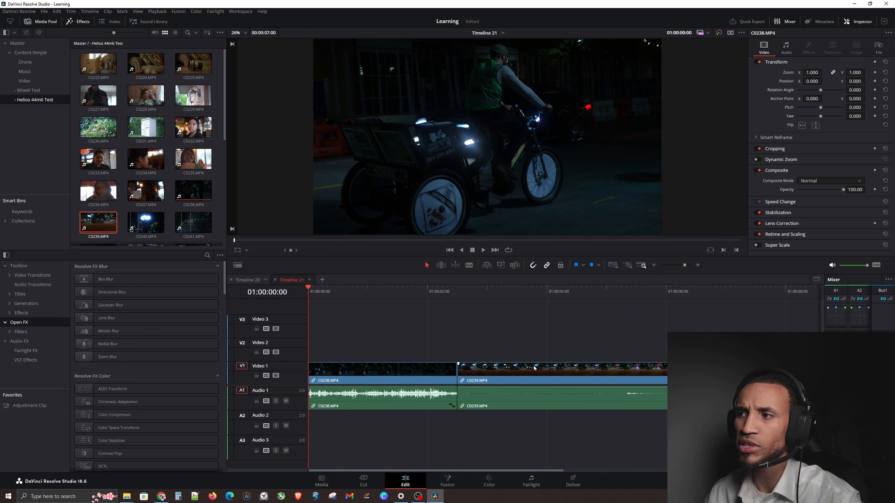
# Move C0239.MP4 up to Video 2 so that it overlaps C0238.MP4, and select C0238.MP4 on Video 1
pyautogui.moveTo(540, 369); pyautogui.dragTo(386, 357)
pyautogui.click(338, 374)
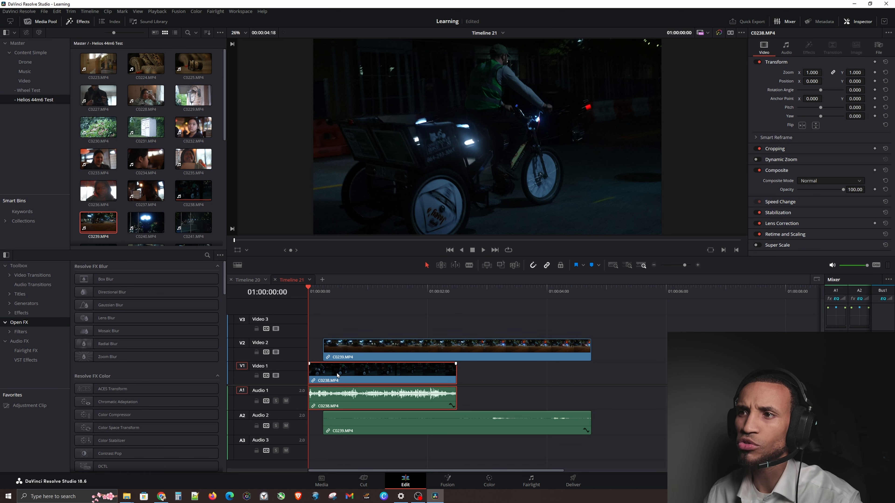
pyautogui.moveTo(332, 370)
pyautogui.mouseDown()
pyautogui.moveTo(376, 370)
pyautogui.moveTo(319, 372)
pyautogui.mouseUp()
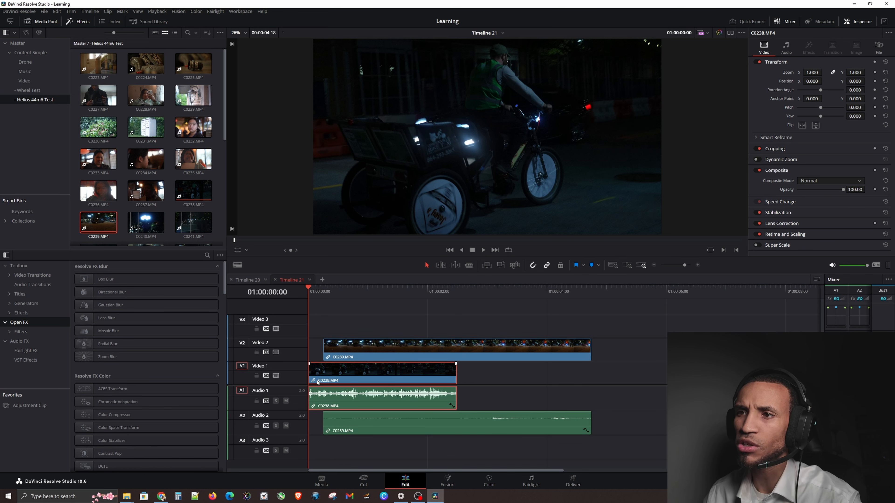
pyautogui.click(475, 393)
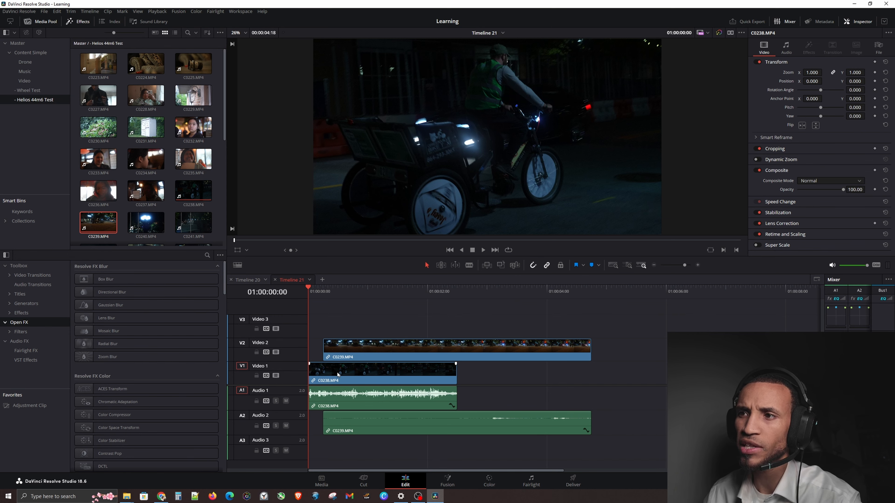
pyautogui.moveTo(337, 374); pyautogui.dragTo(356, 374)
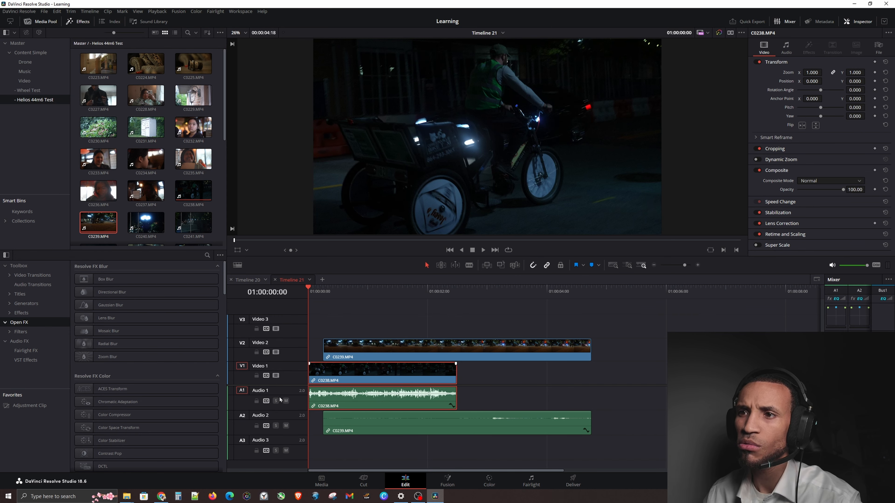
# Lock the Audio 1 track and move the C0238.MP4 video 20 frames later on Video 1
pyautogui.click(256, 402)
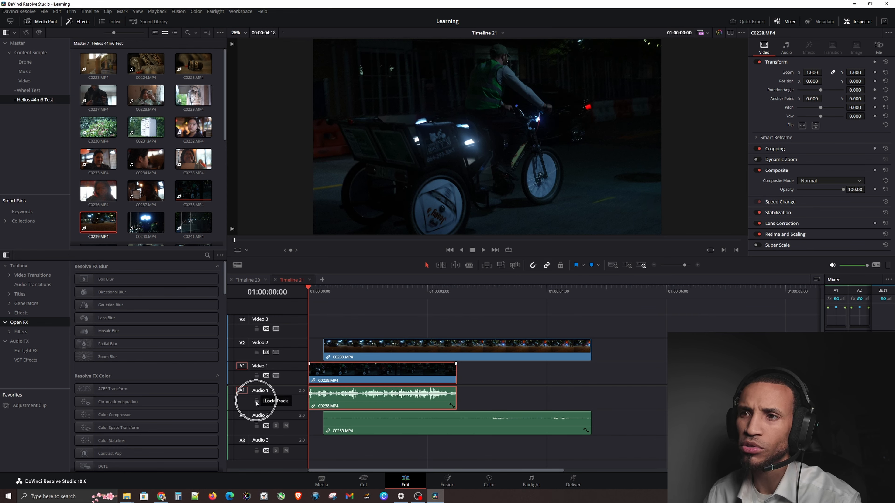
pyautogui.moveTo(351, 372); pyautogui.dragTo(397, 371)
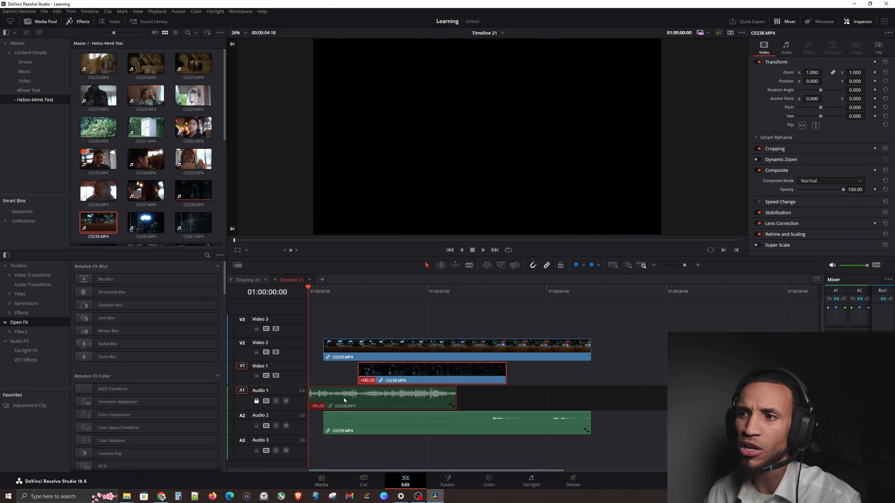
pyautogui.click(344, 398)
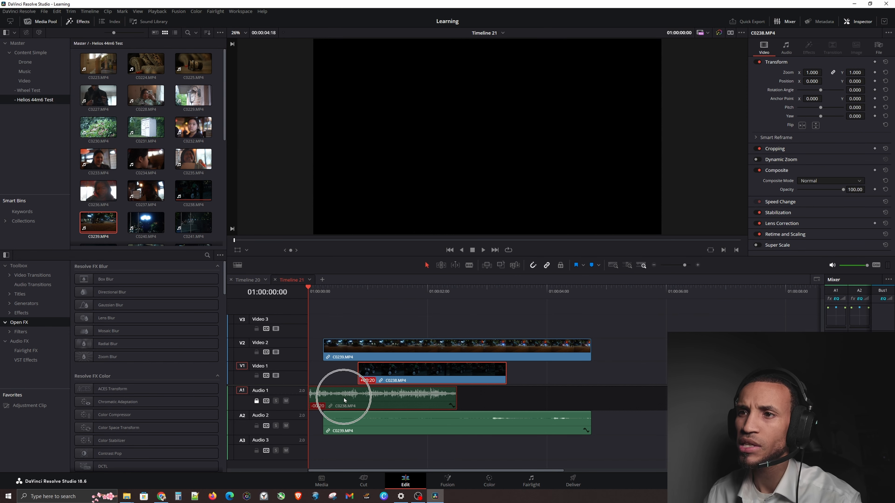
# Undo the move of the C0238.MP4 video and unlock the Audio 1 track
pyautogui.hotkey('ctrl', 'z')
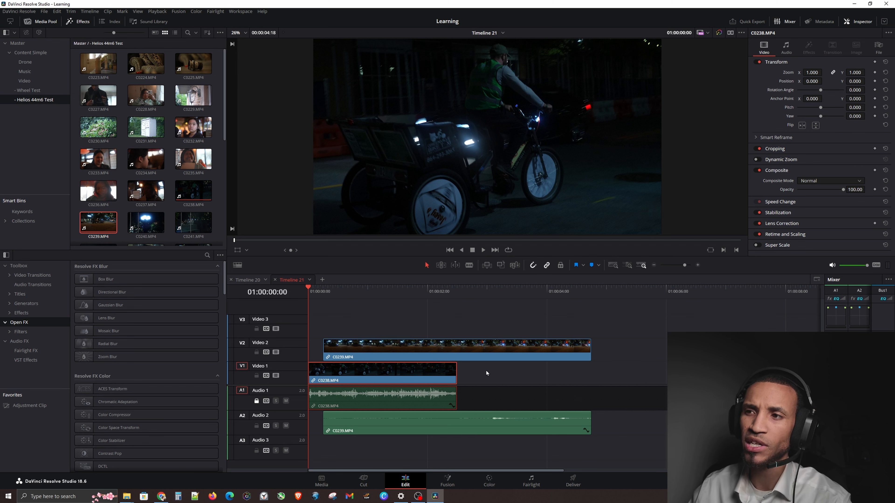
pyautogui.click(478, 374)
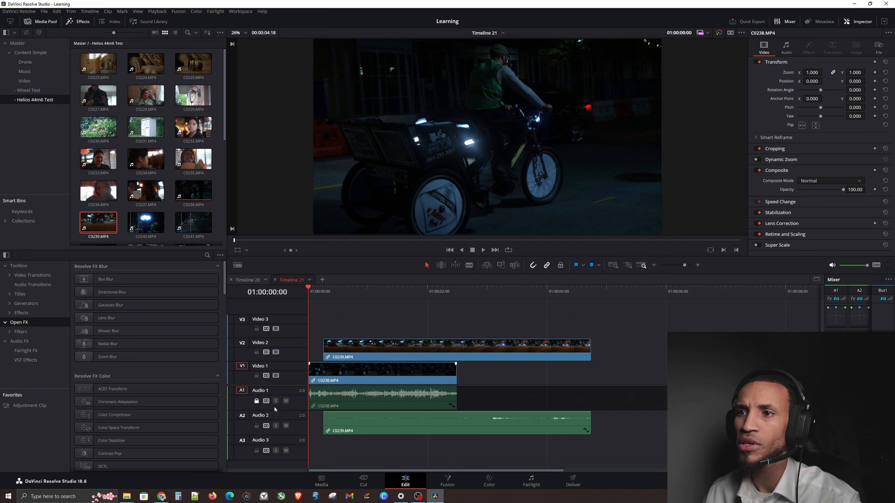
pyautogui.click(257, 402)
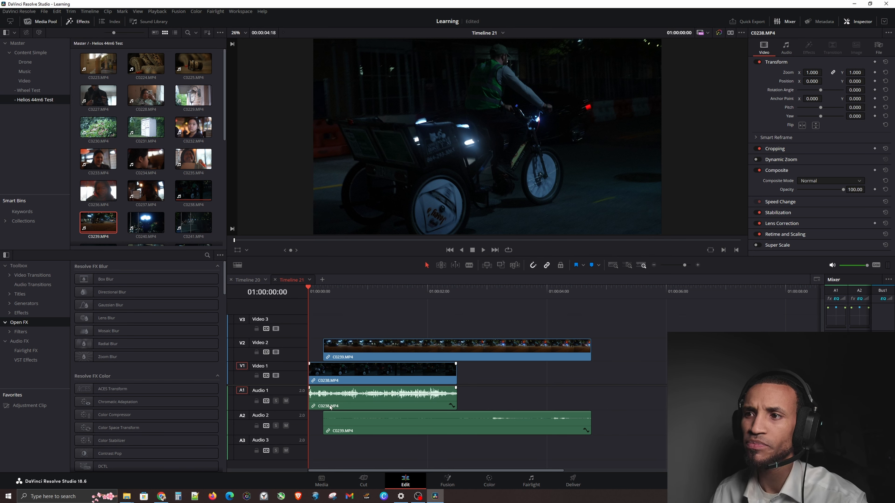
# Trim the start of C0239.MP4 on Video 2 and move the clip 02:22 earlier to the beginning of the timeline
pyautogui.moveTo(325, 346); pyautogui.dragTo(482, 346)
pyautogui.moveTo(562, 358); pyautogui.dragTo(343, 356)
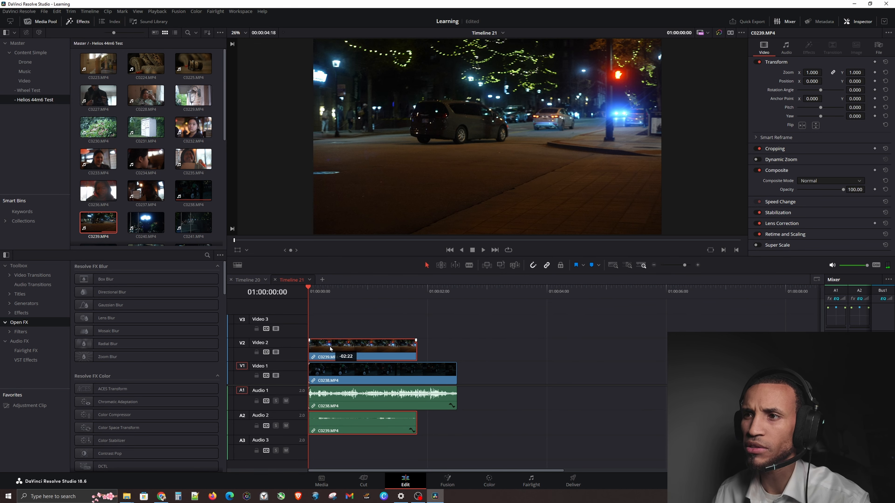
pyautogui.click(320, 395)
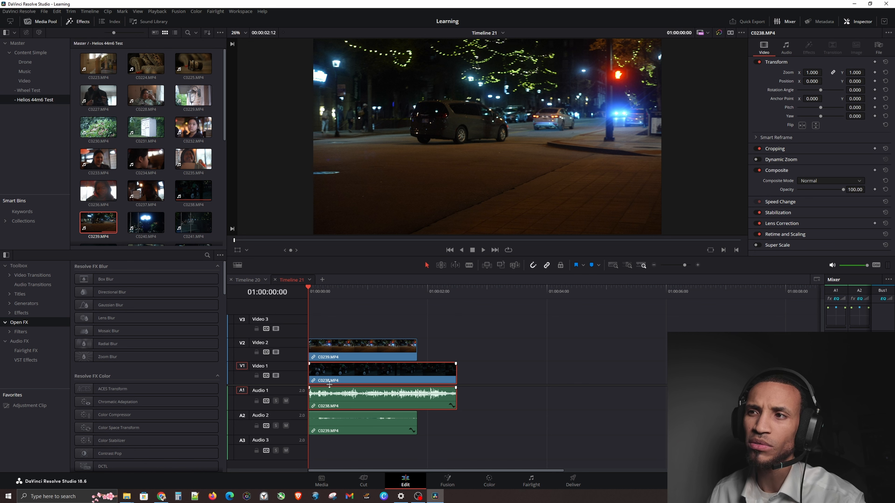
pyautogui.click(337, 355)
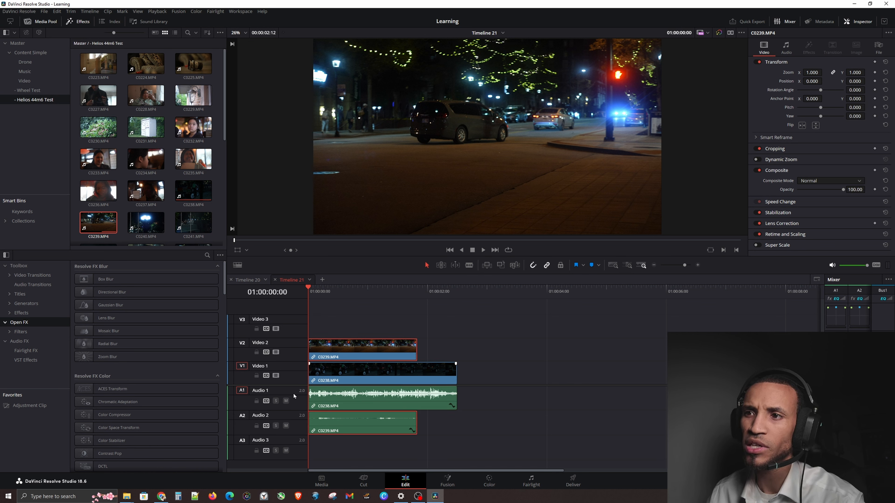
# Solo the Audio 1 track with C0238.MP4 selected, and switch its solo off again
pyautogui.click(276, 400)
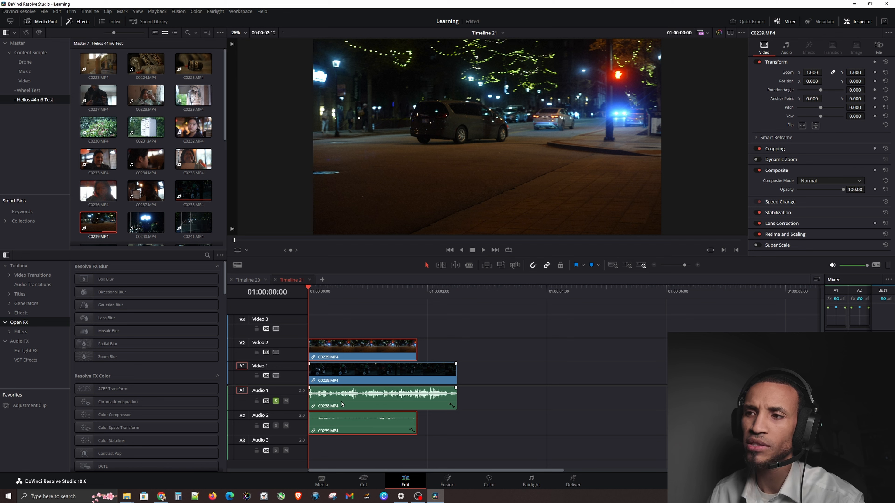
pyautogui.click(326, 390)
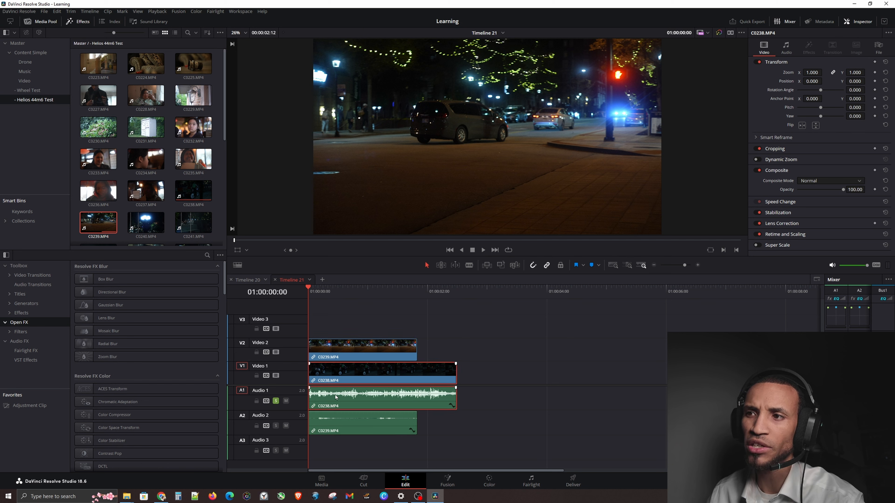
pyautogui.press('ctrl')
pyautogui.press('ctrl')
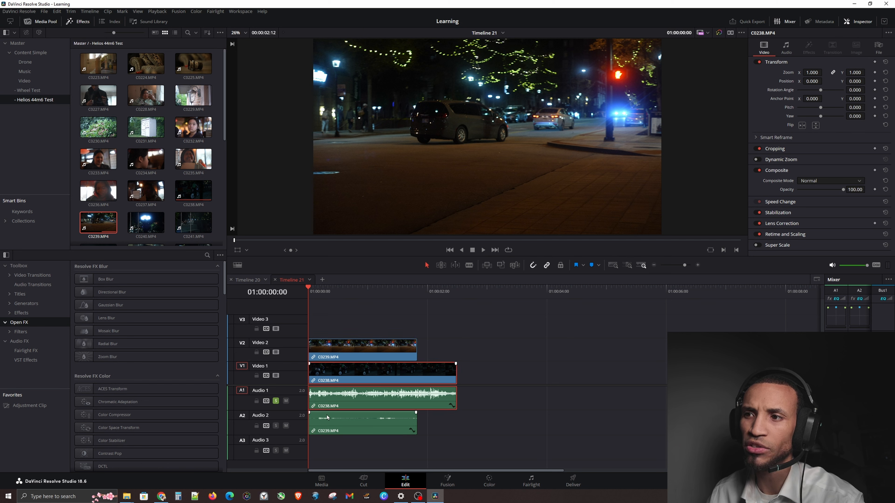
pyautogui.press('ctrl')
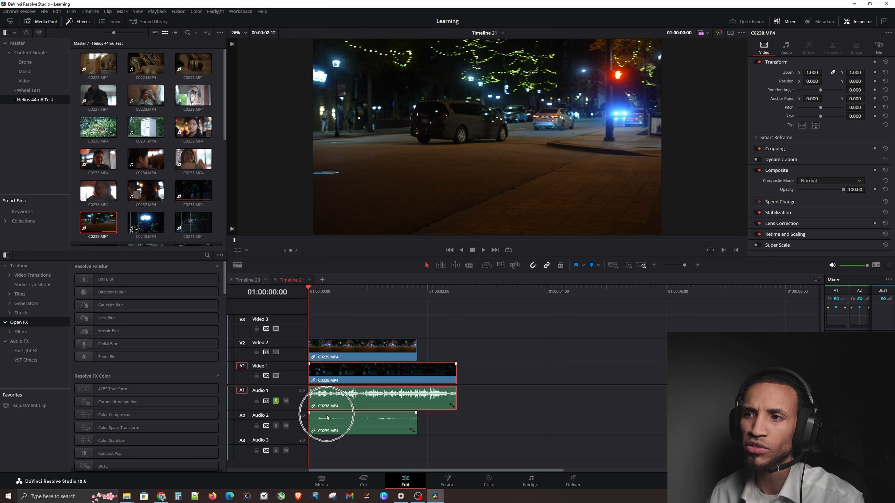
pyautogui.click(276, 401)
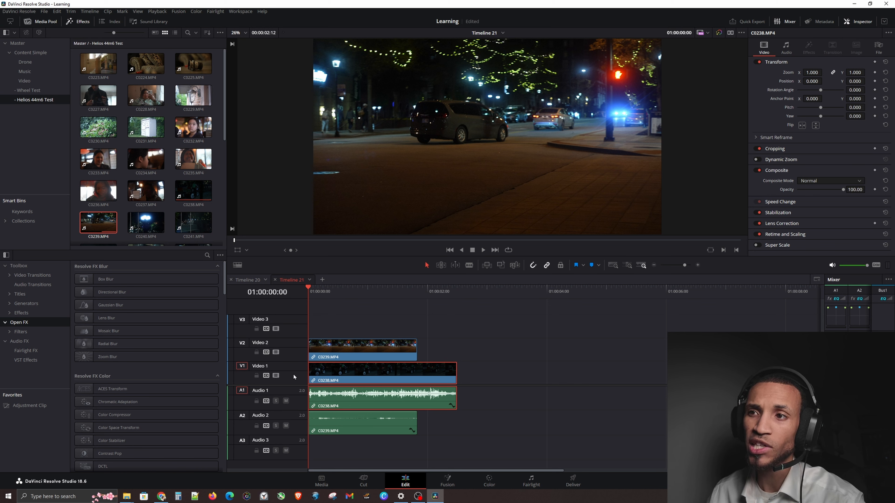
# Disable the C0238.MP4 clip on Video 1 and the C0239.MP4 clip on Video 2
pyautogui.click(444, 359)
pyautogui.click(346, 368)
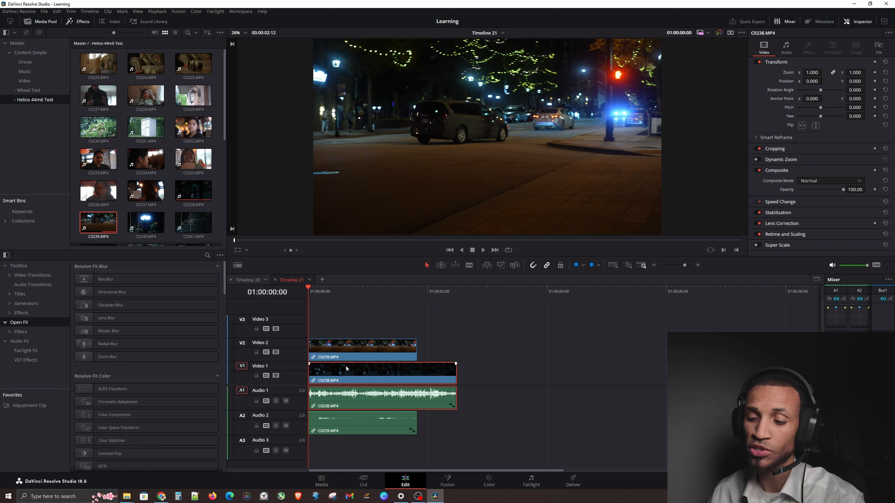
pyautogui.press('d')
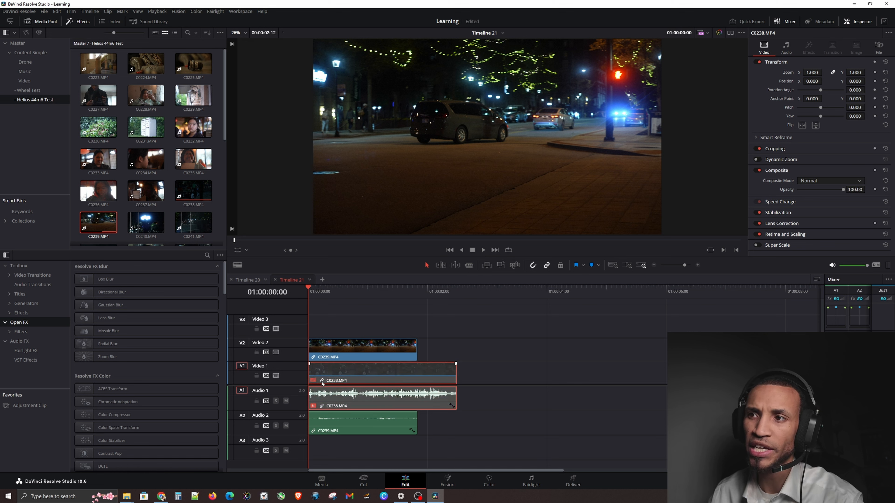
pyautogui.click(330, 348)
pyautogui.press('d')
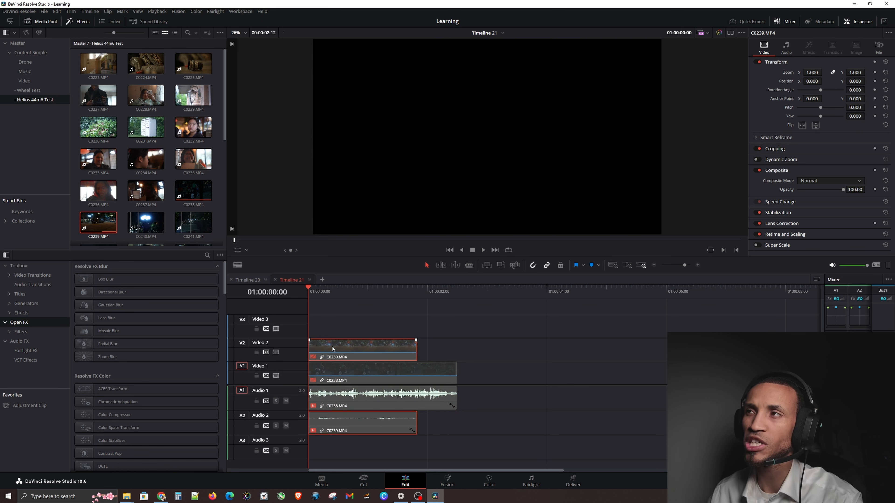
# Re-enable the C0238.MP4 clip on Video 1 and the C0239.MP4 clip on Video 2
pyautogui.click(323, 373)
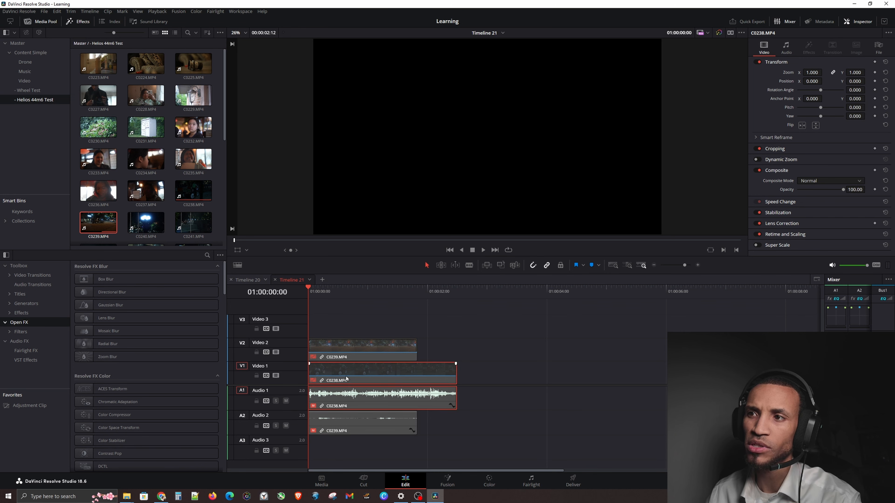
pyautogui.press('d')
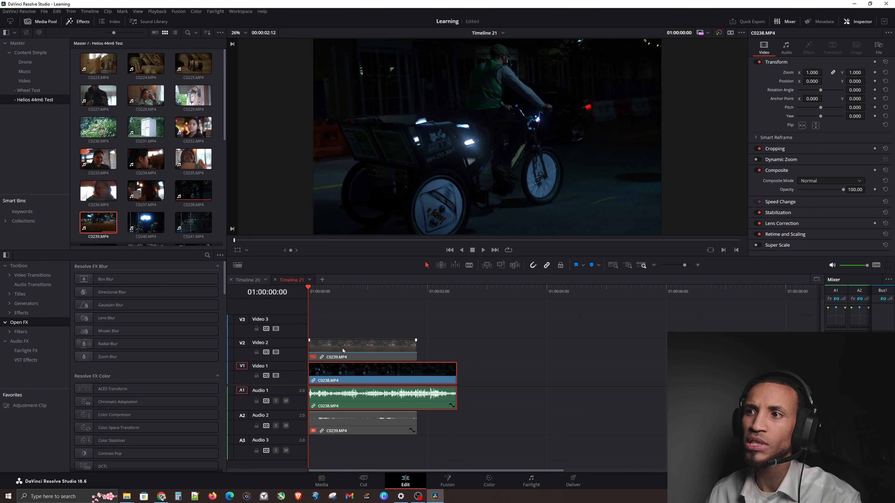
pyautogui.click(344, 350)
pyautogui.press('d')
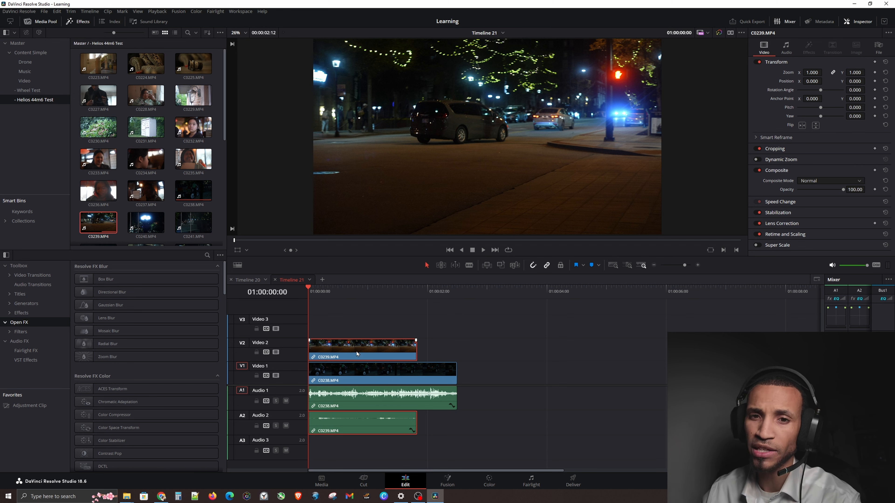
# Disable the entire Video 2 track and enable it again
pyautogui.press('ctrl')
pyautogui.click(276, 353)
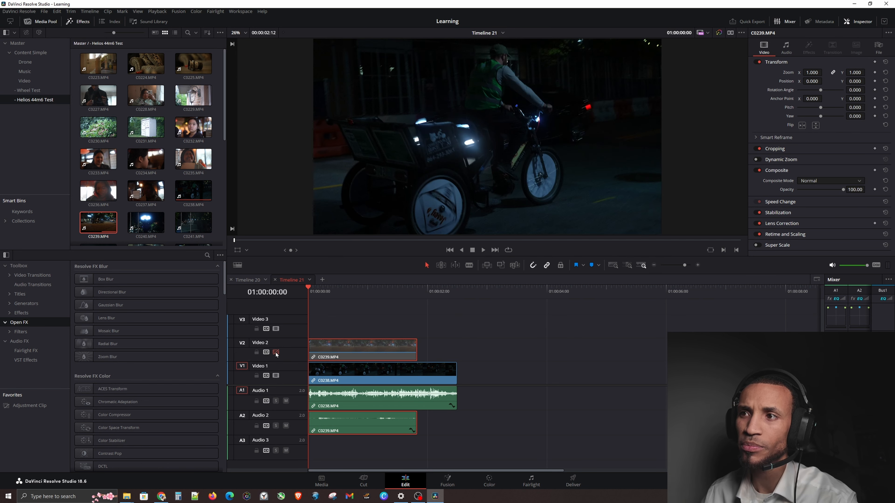
pyautogui.click(276, 353)
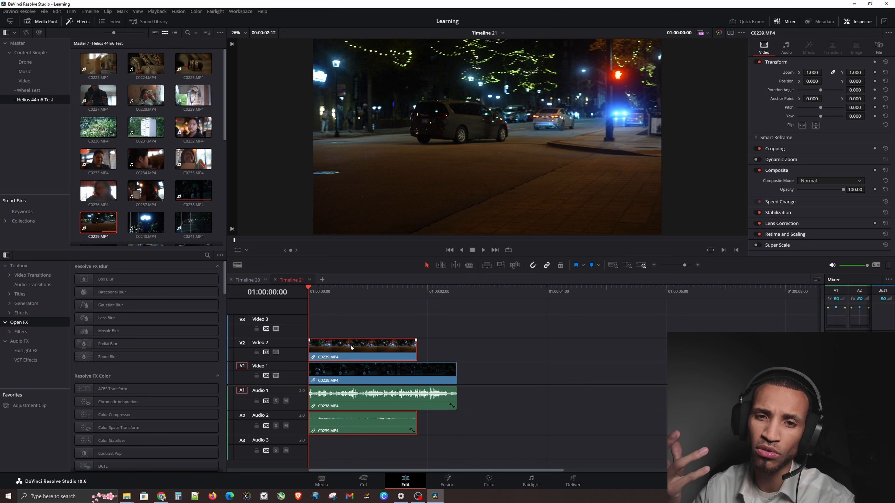
# Disable and re-enable C0239.MP4 on Video 2, and disable the C0238.MP4 clip on Video 1
pyautogui.press('d')
pyautogui.press('d')
pyautogui.click(408, 373)
pyautogui.press('d')
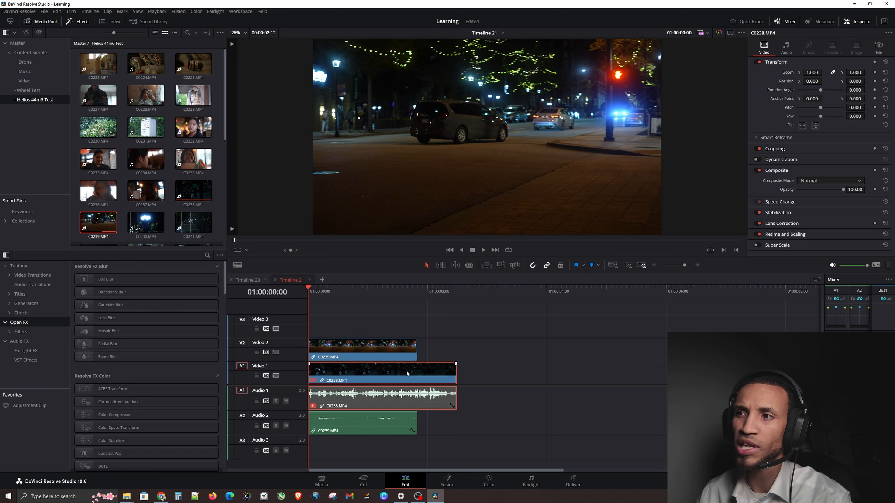
# Disable the C0239.MP4 clip on Video 2, and re-enable both C0238.MP4 on Video 1 and C0239.MP4
pyautogui.click(370, 346)
pyautogui.press('d')
pyautogui.click(366, 375)
pyautogui.press('d')
pyautogui.click(408, 358)
pyautogui.press('d')
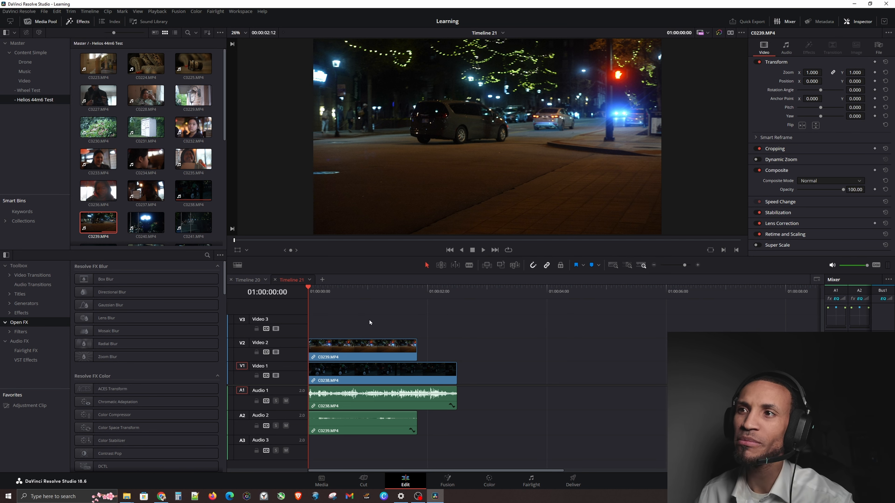
# Open the DaVinci Resolve Reference Manual, check the name of the Dynamic Trim Mode tool above the timeline, and return to the manual
pyautogui.click(262, 12)
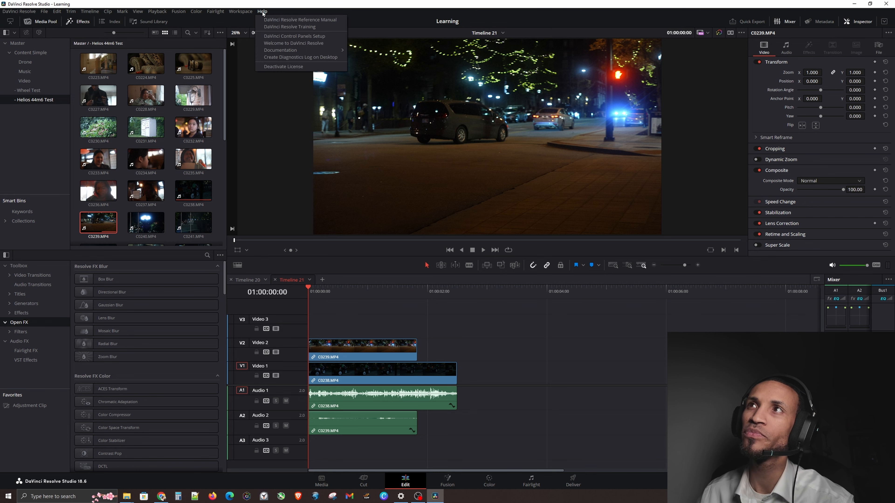
pyautogui.click(280, 20)
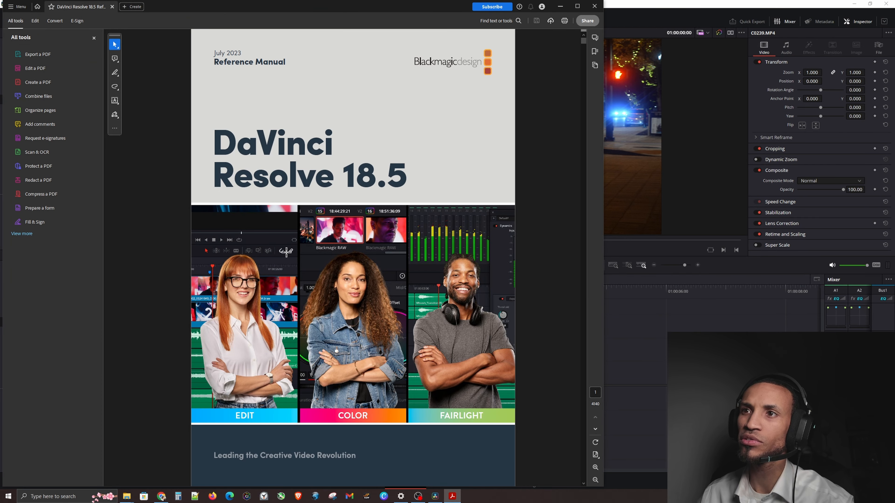
pyautogui.click(716, 265)
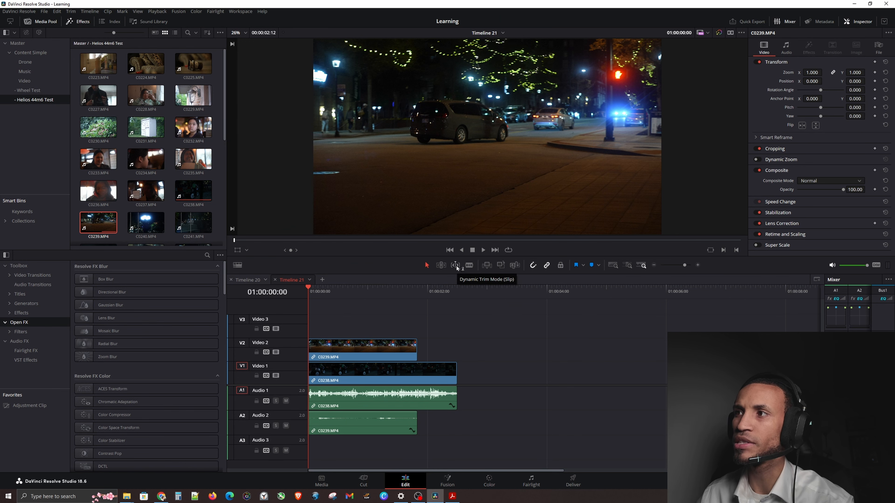
pyautogui.click(452, 496)
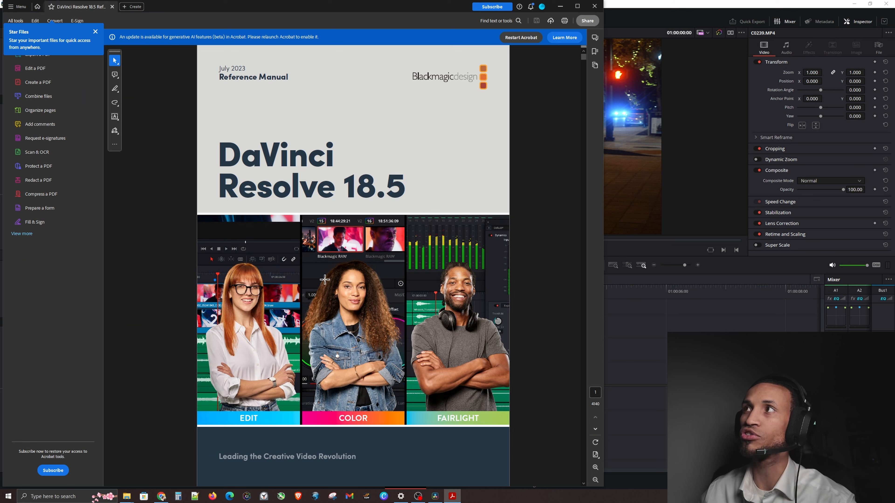
# Search the reference manual for "dynamic trimming" and go to the match in the Dynamic JKL Trimming section
pyautogui.click(514, 23)
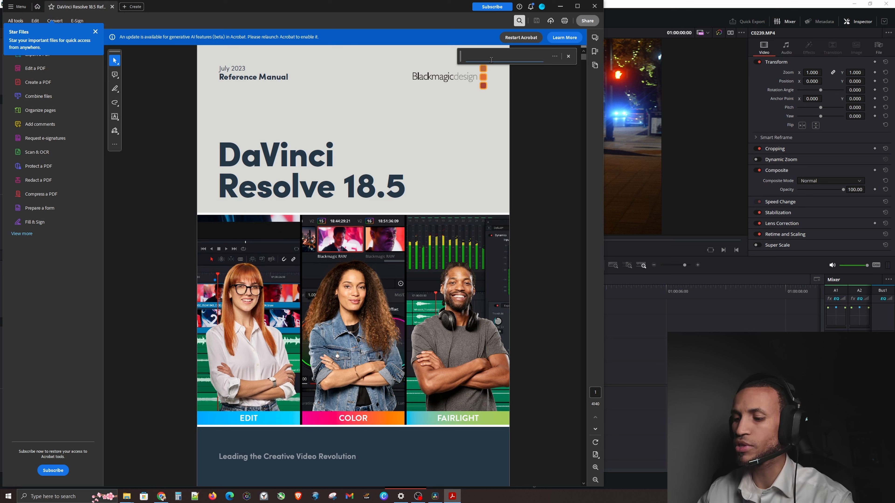
pyautogui.write('dynamic trim')
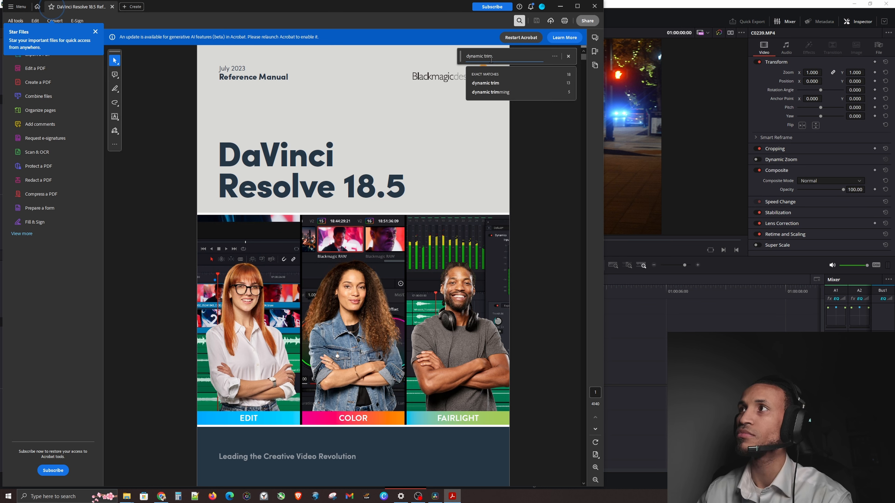
pyautogui.click(502, 93)
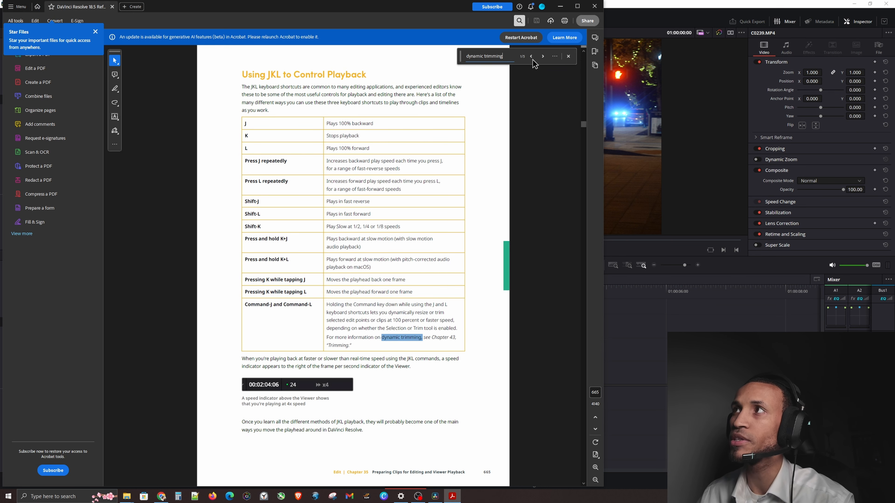
pyautogui.click(543, 57)
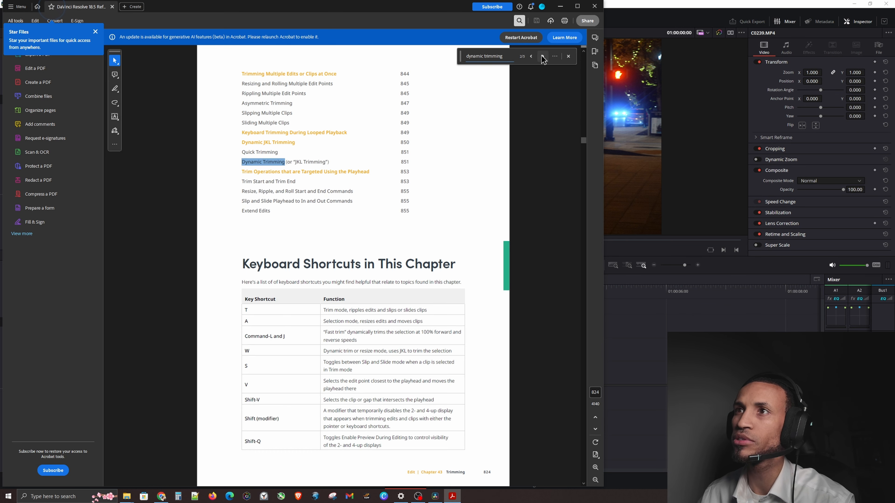
pyautogui.click(542, 57)
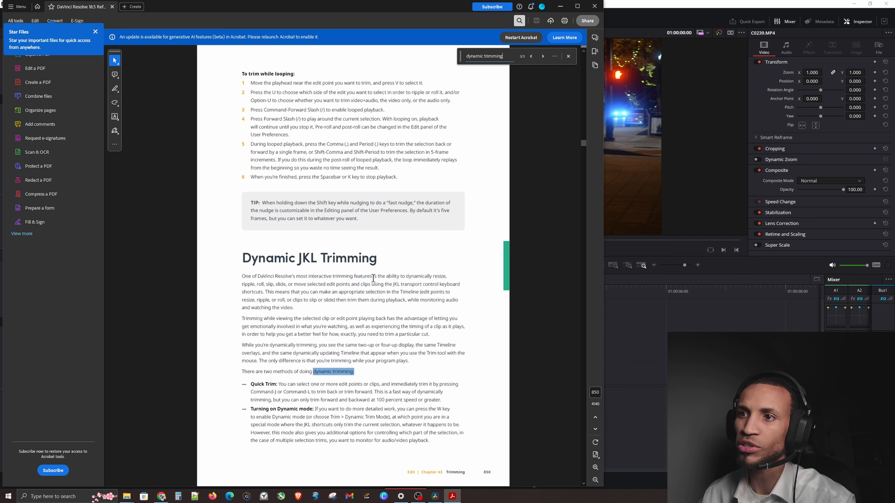
# Select the passage about trimming at 100% or greater speeds in the manual's Dynamic Trimming section, and close the manual
pyautogui.moveTo(242, 372); pyautogui.dragTo(353, 369)
pyautogui.scroll(-1, 304, 313)
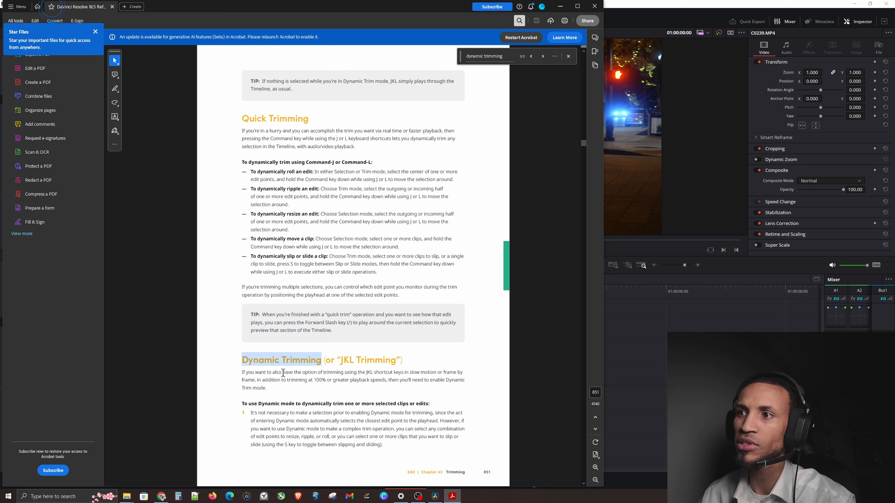
pyautogui.moveTo(260, 379); pyautogui.dragTo(362, 393)
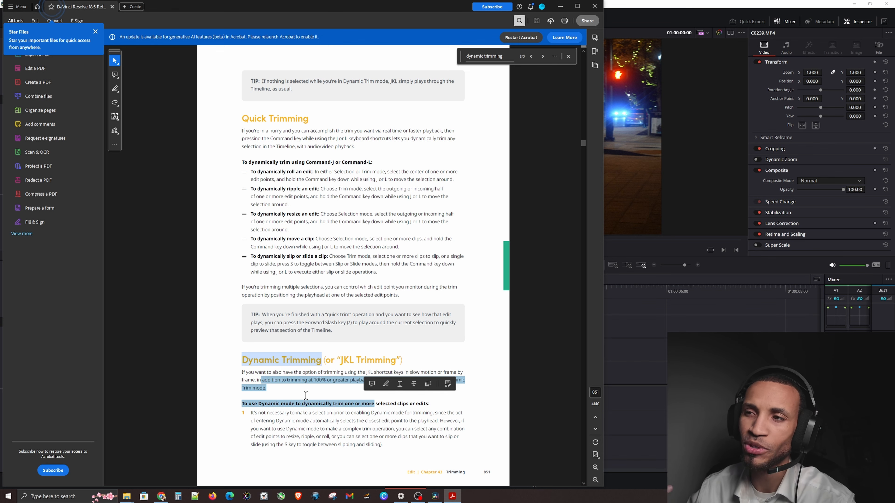
pyautogui.click(594, 6)
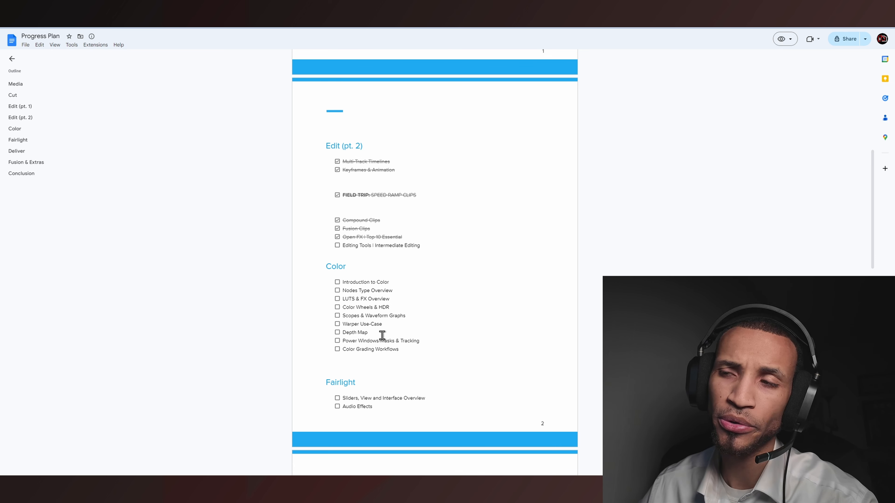
pyautogui.scroll(-4, 382, 328)
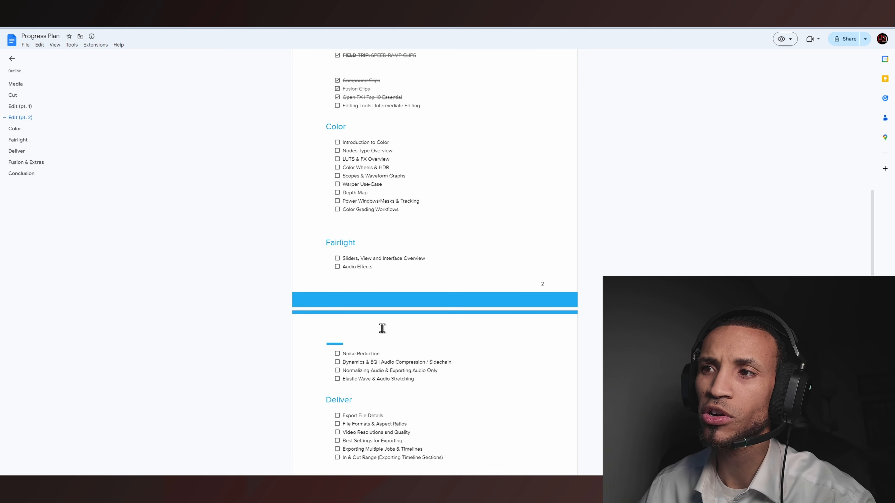
pyautogui.scroll(6, 355, 423)
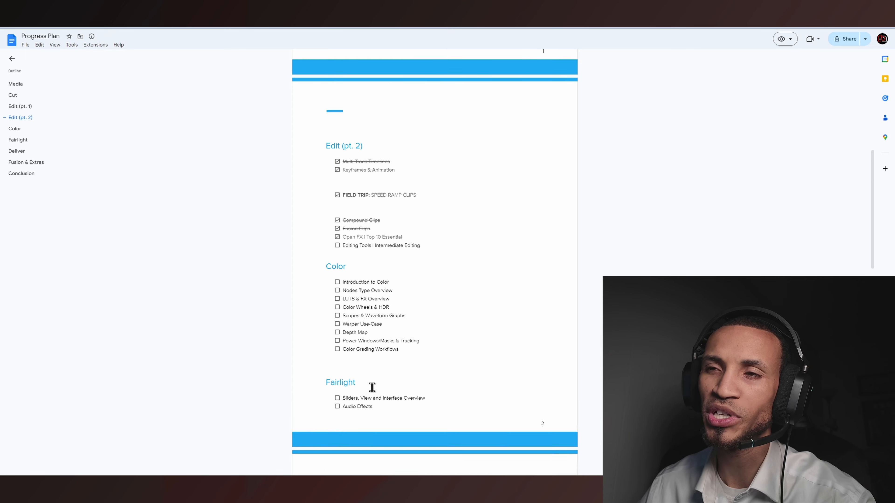